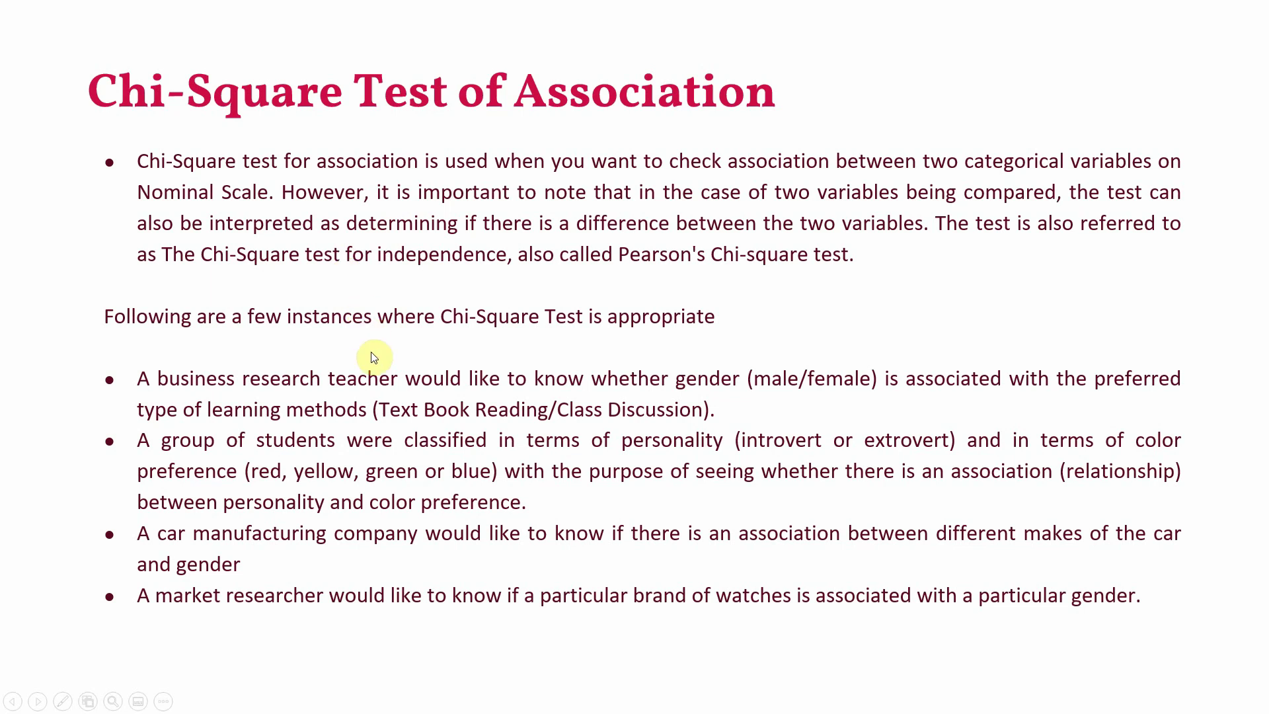
Exit the slideshow to return to editing the Chi-Square Test of Association slide
key(Escape)
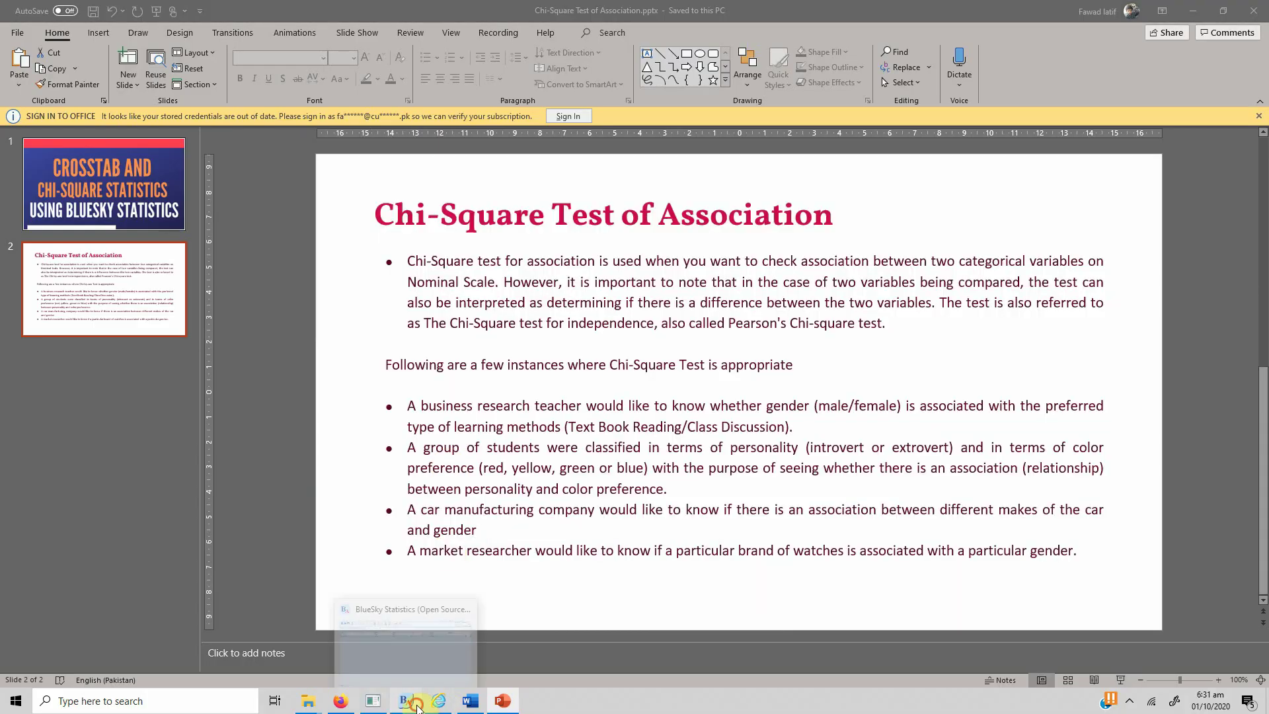
In BlueSky Statistics, inspect the raw Personality and Preference values in ChiSquare.sav
click(417, 706)
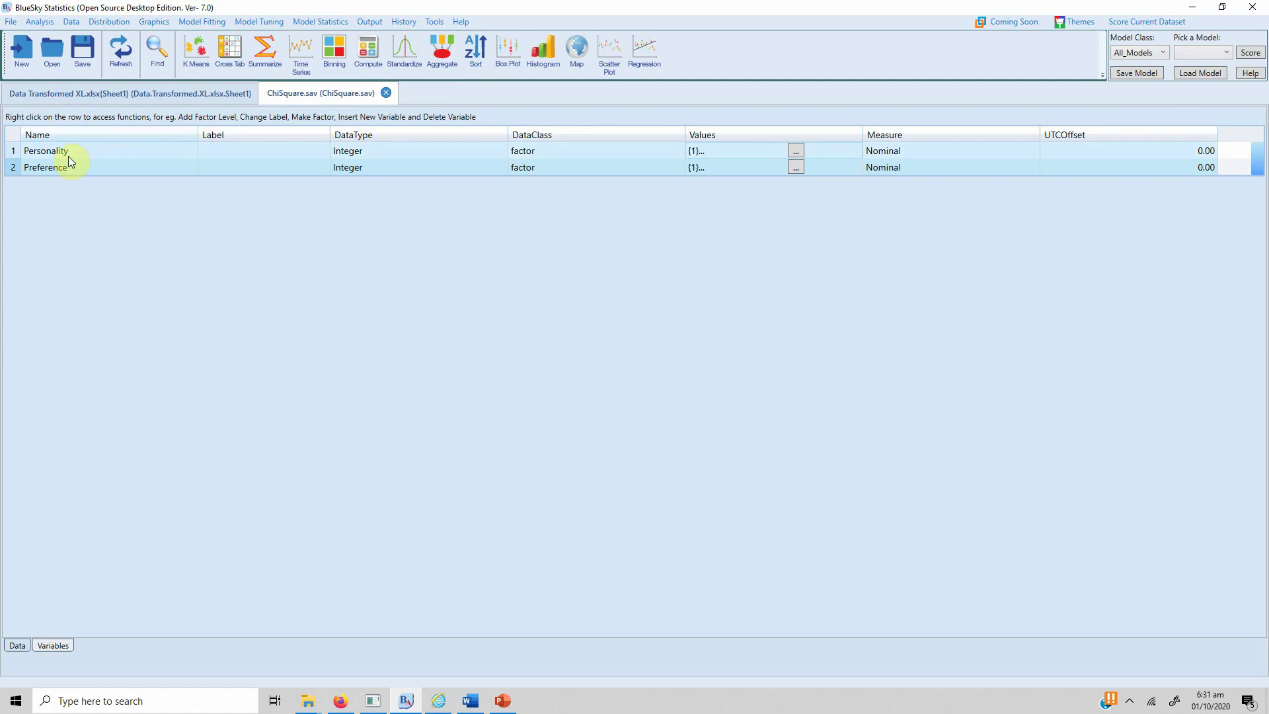
double_click(135, 148)
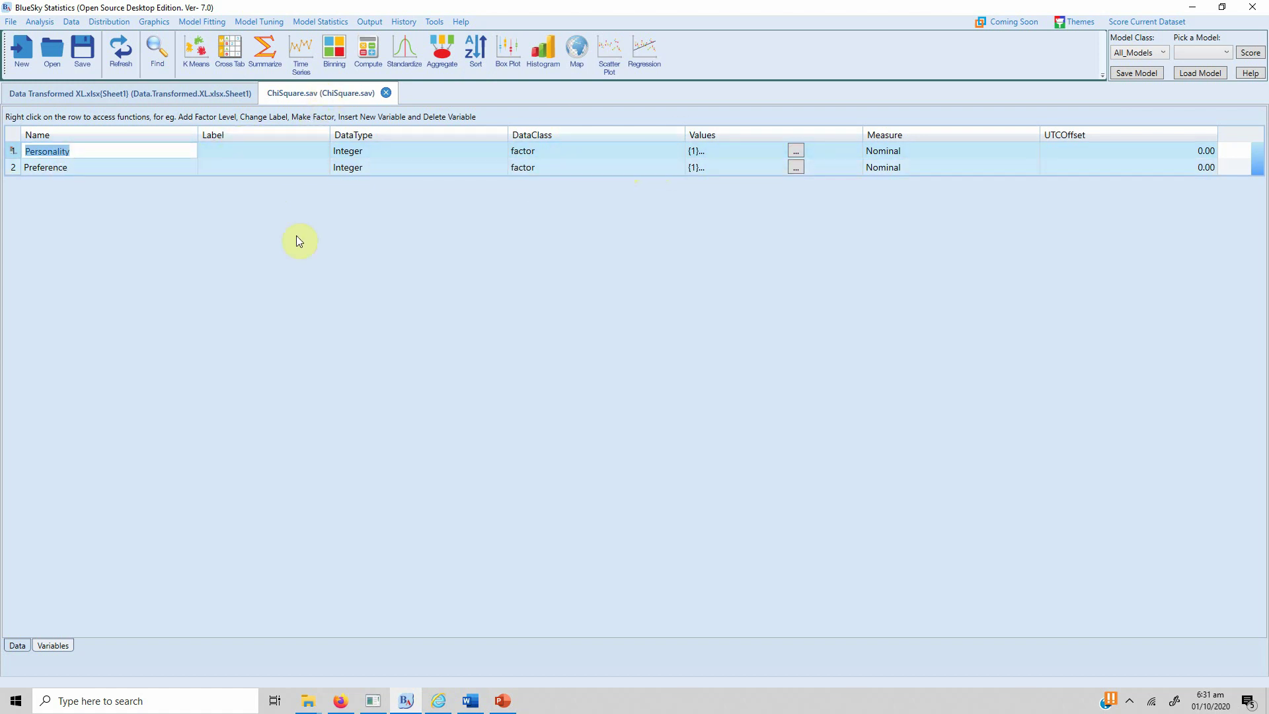
click(17, 646)
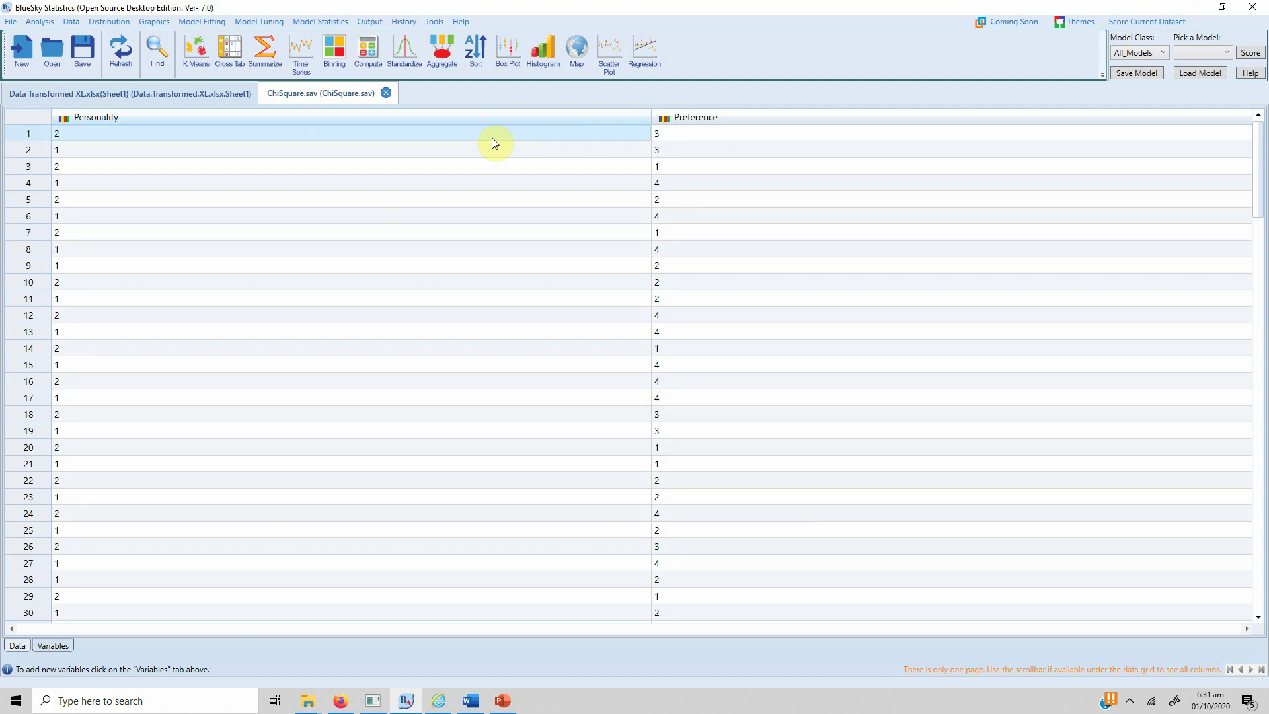
click(65, 646)
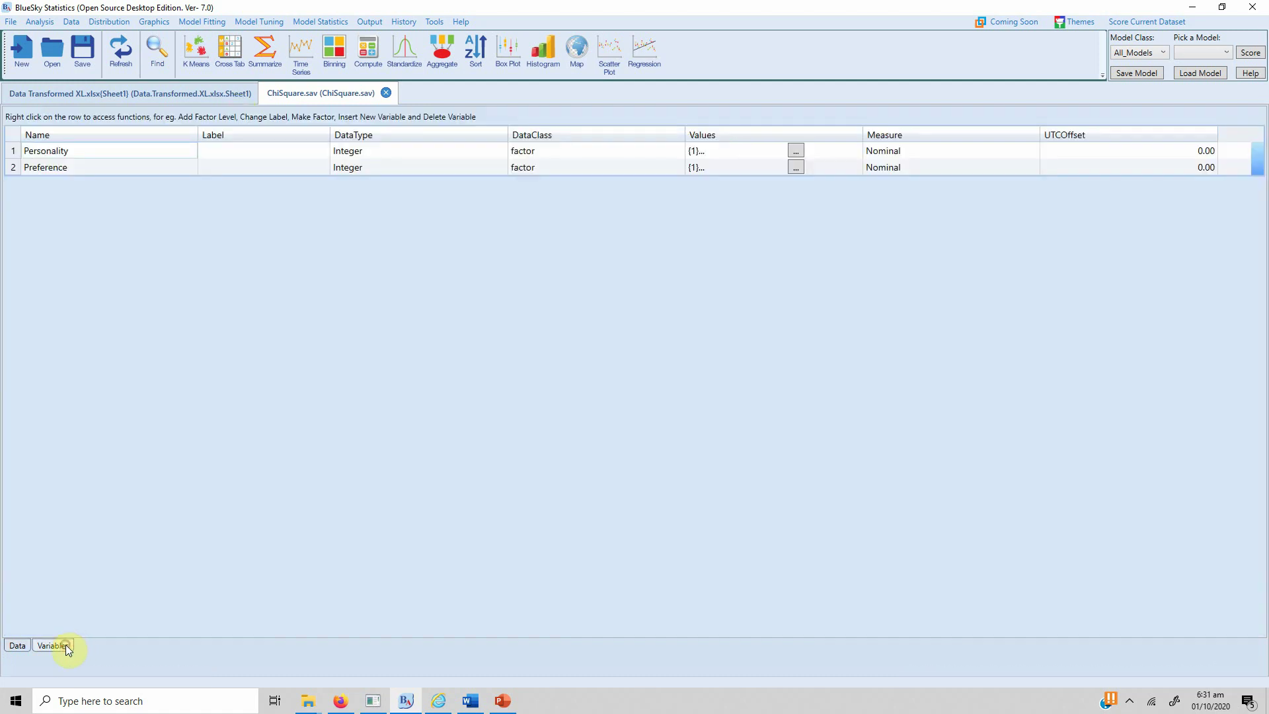
Make Personality and Preference factors and confirm Personality's levels 1 and 2
right_click(11, 156)
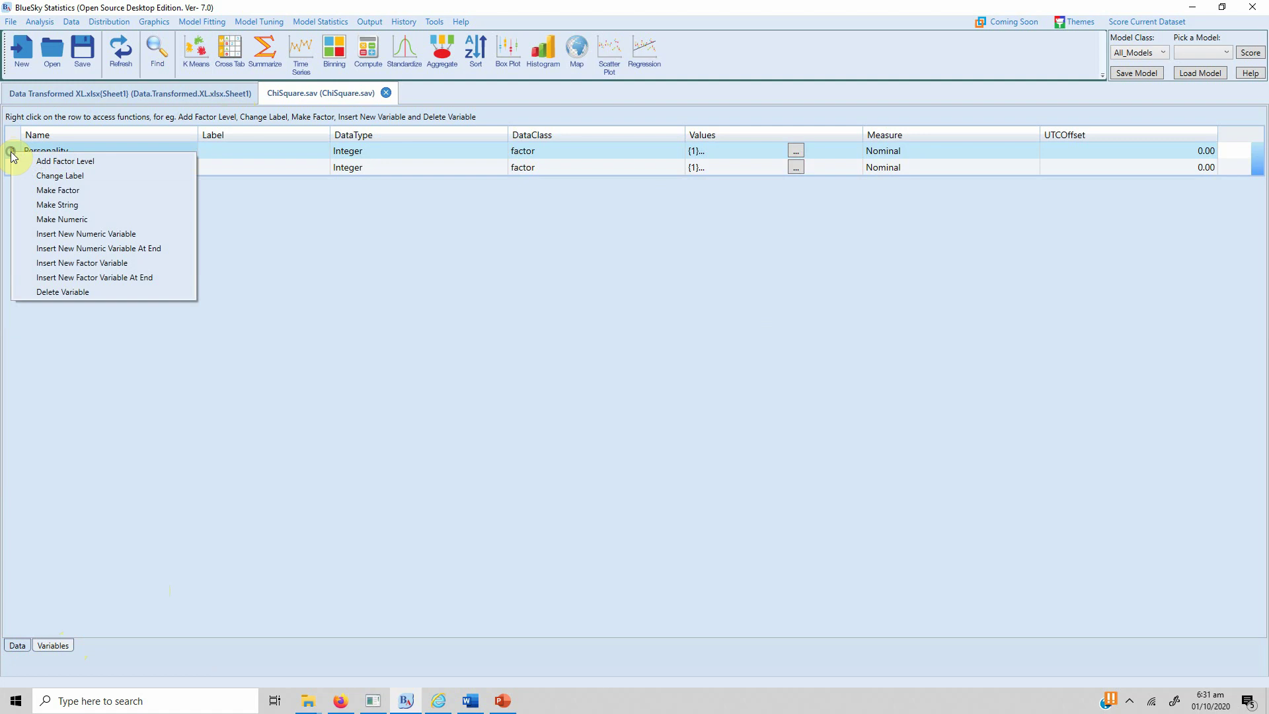
click(66, 195)
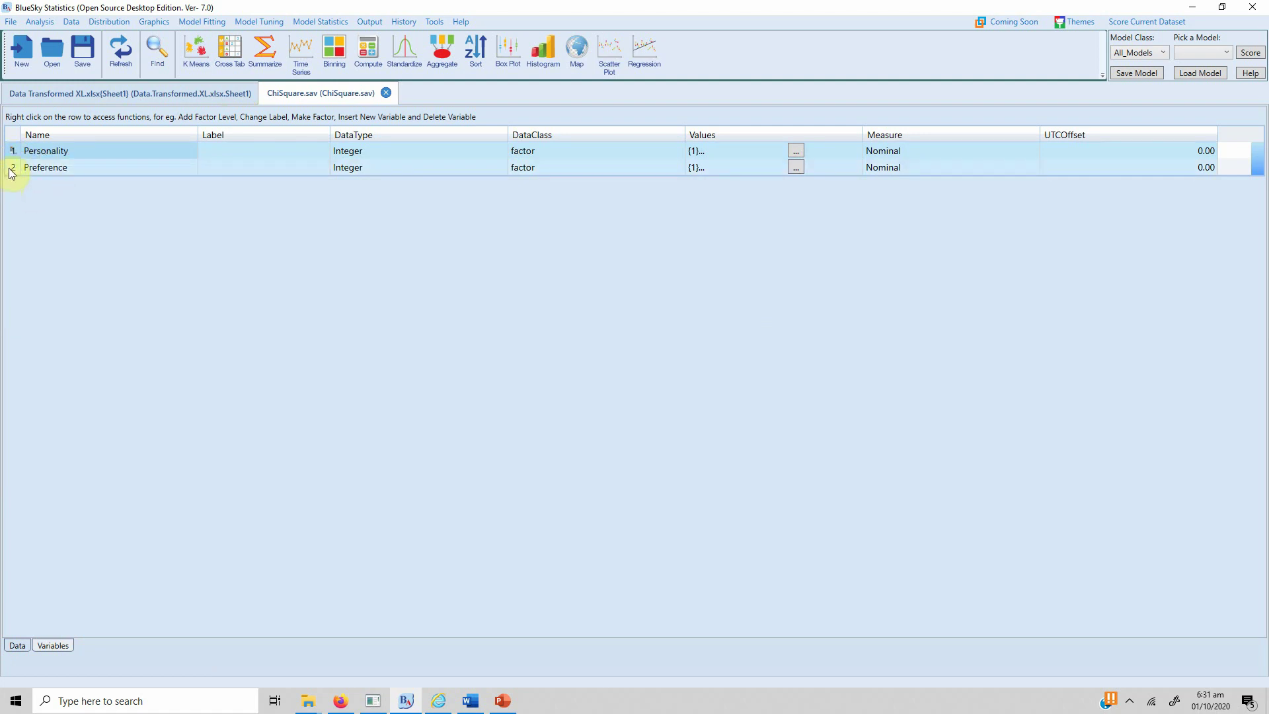
right_click(10, 167)
click(50, 208)
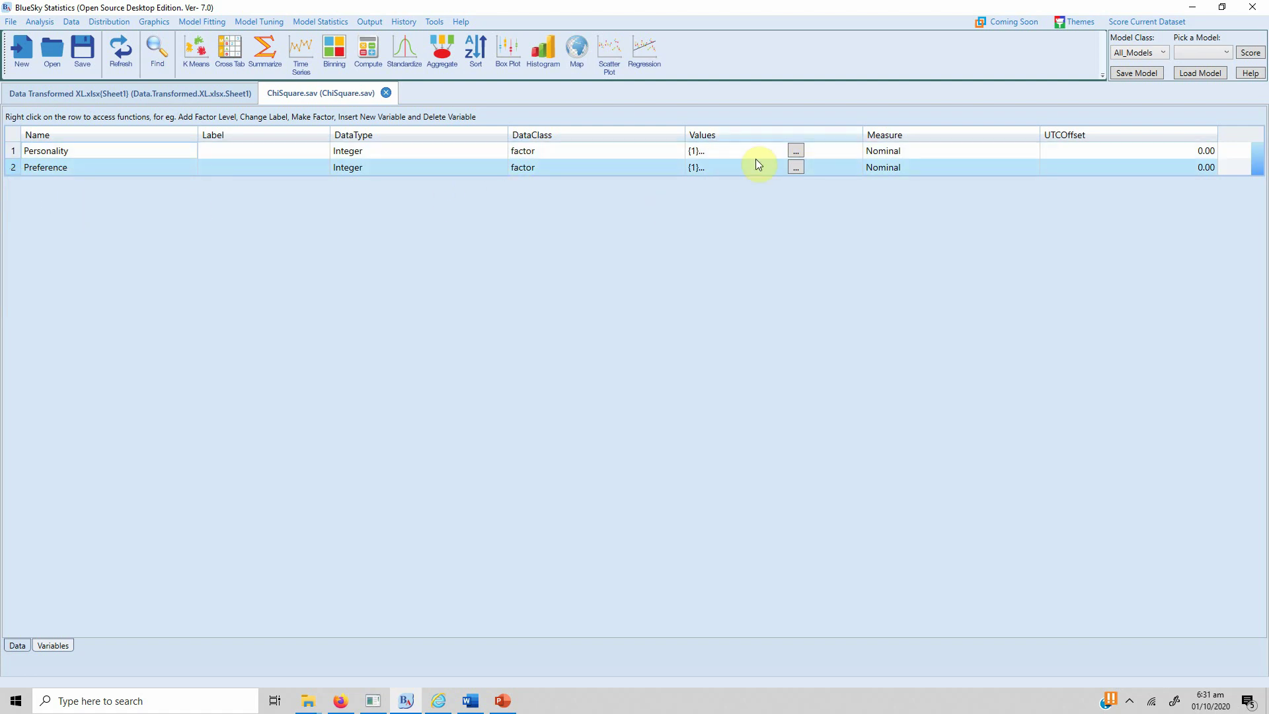
click(797, 152)
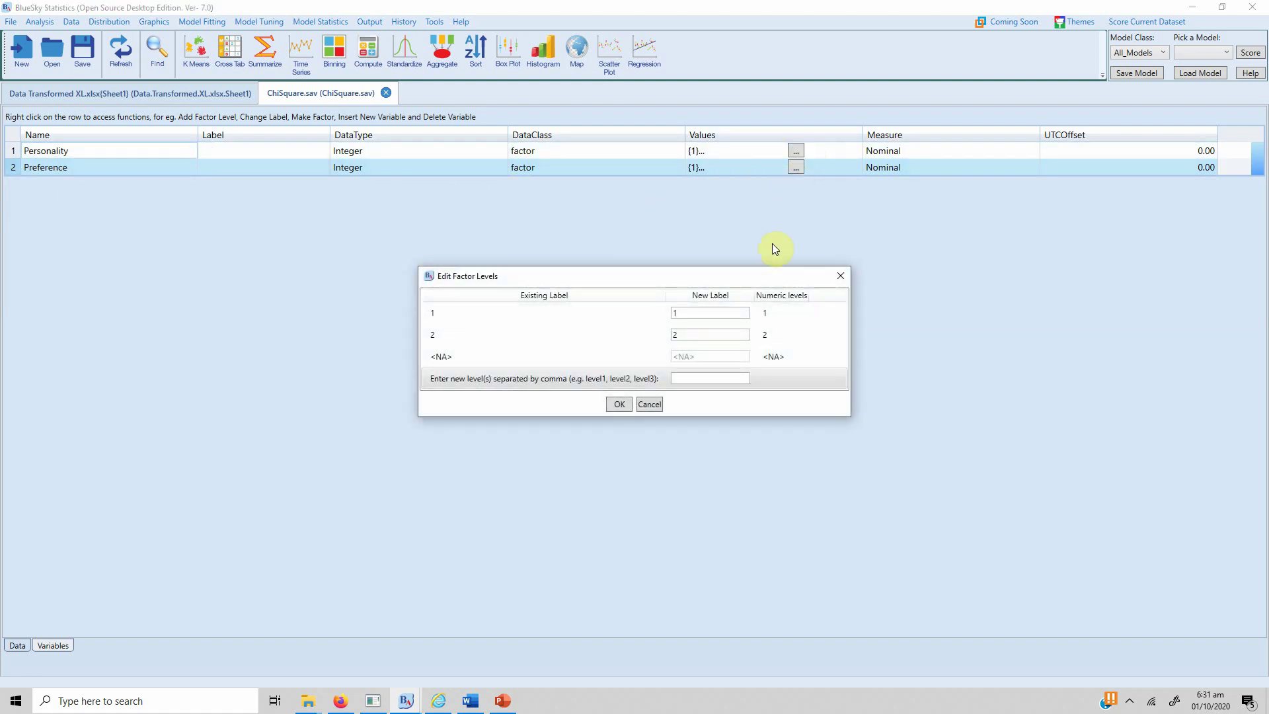
click(619, 406)
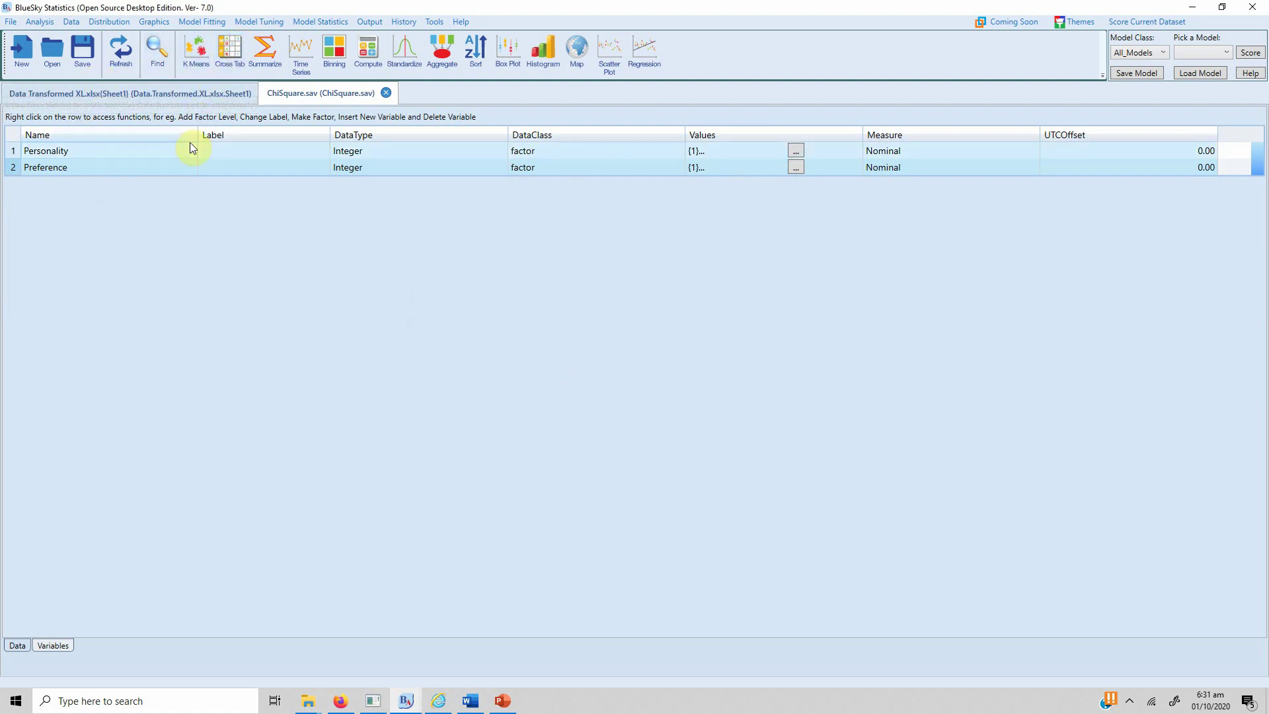
Run a Cross Tab with Personality as row, Preference as column, and Chisq ticked
click(231, 53)
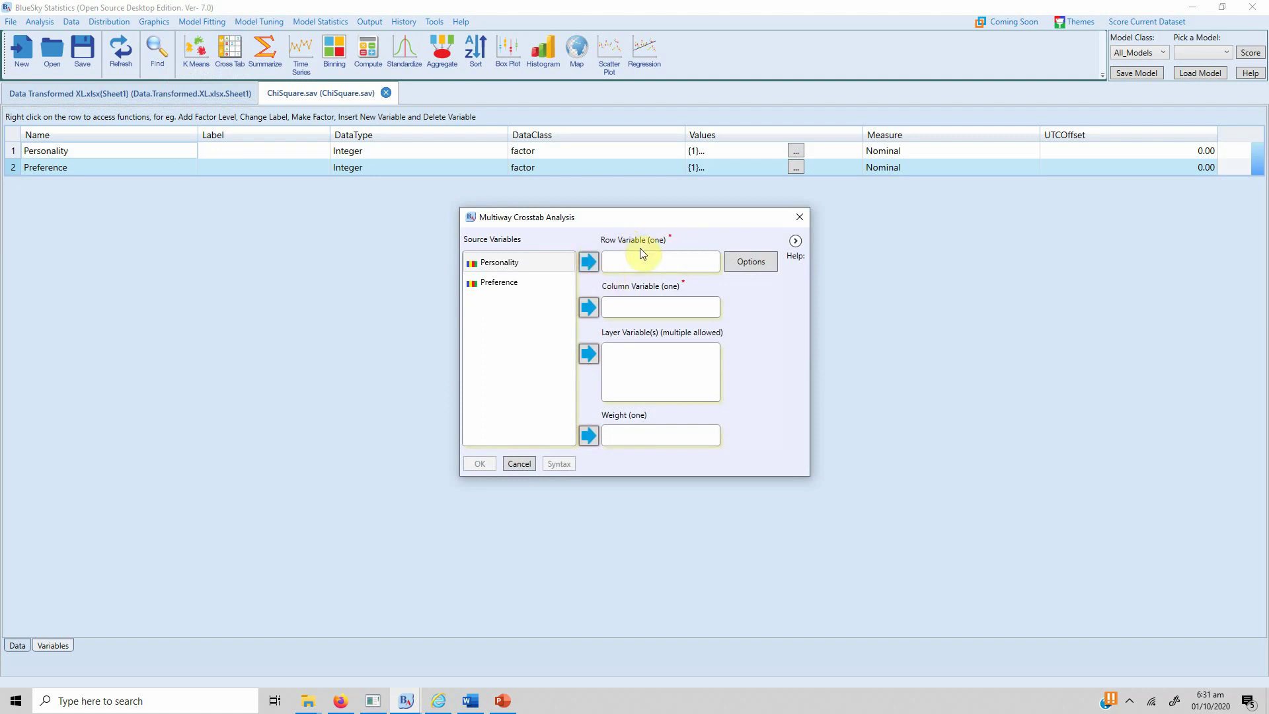
click(517, 262)
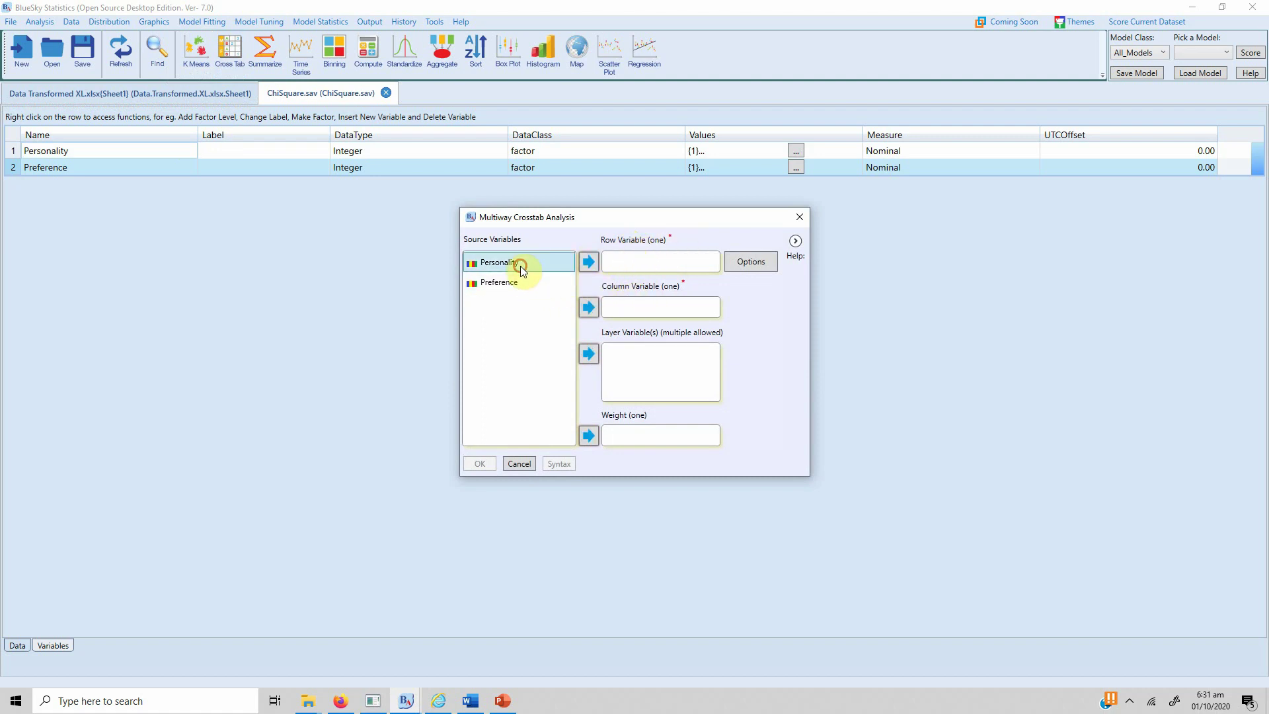
click(588, 263)
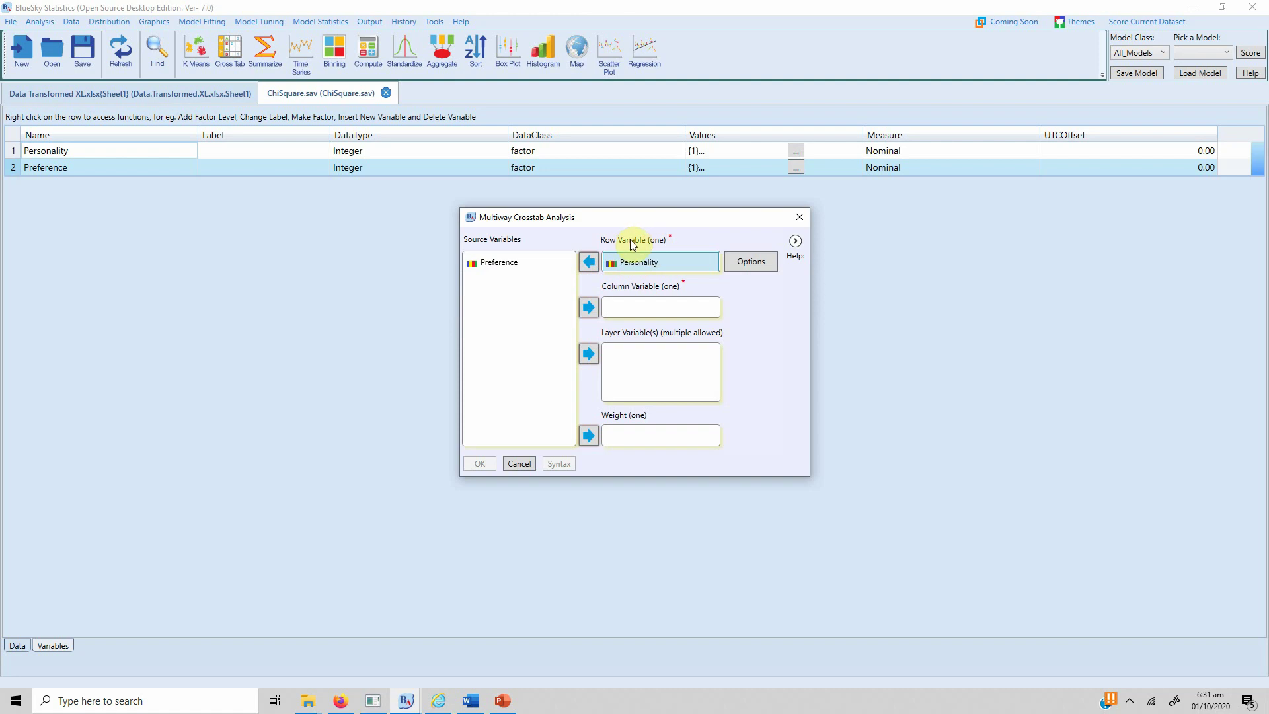
click(504, 268)
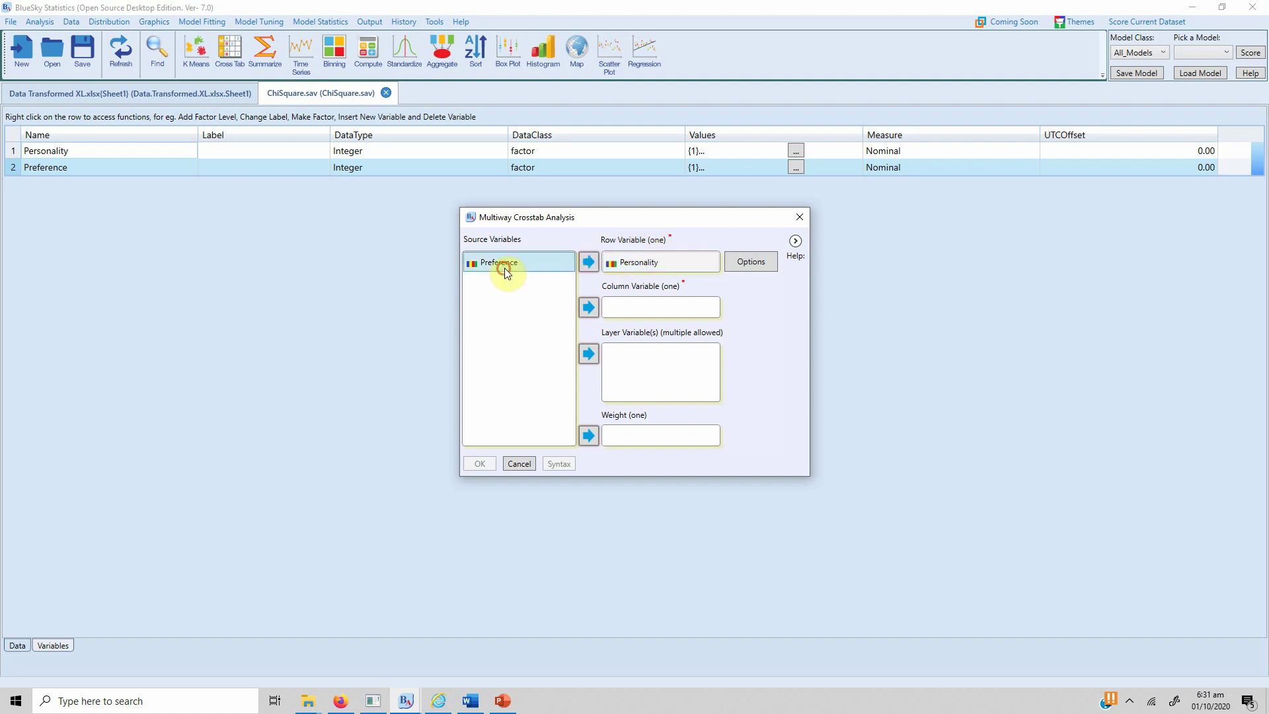
click(594, 309)
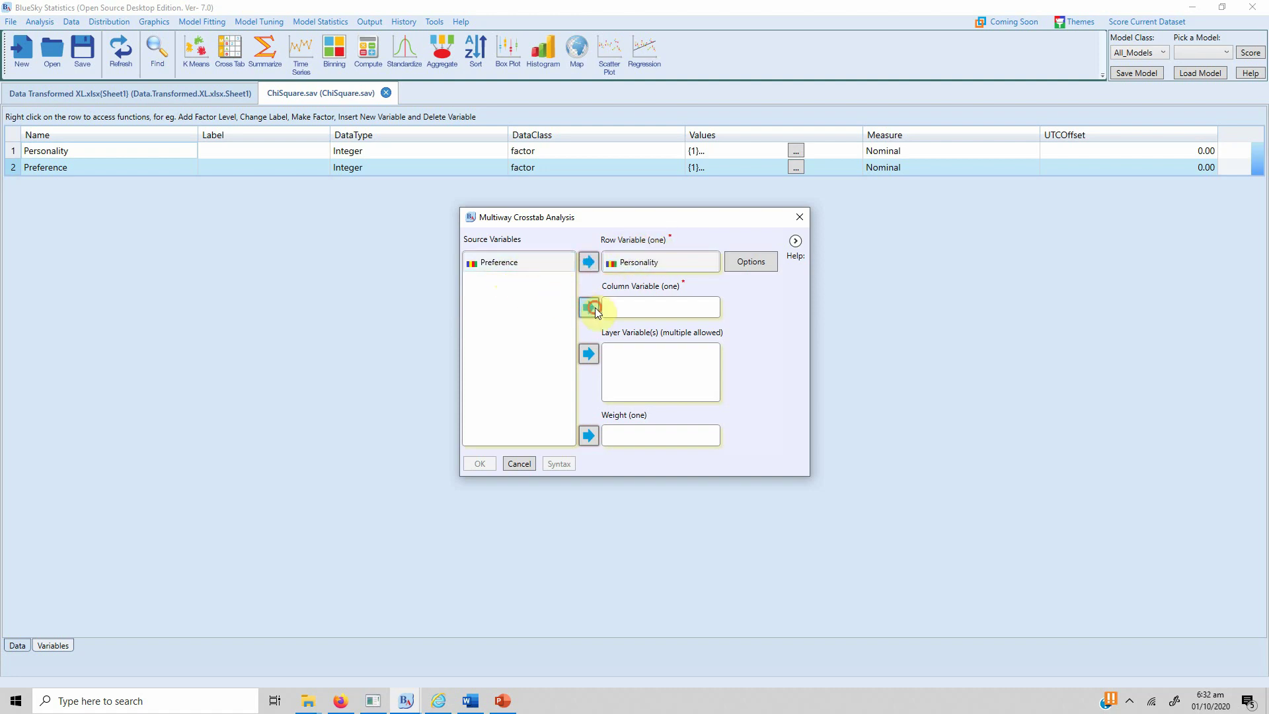
click(761, 262)
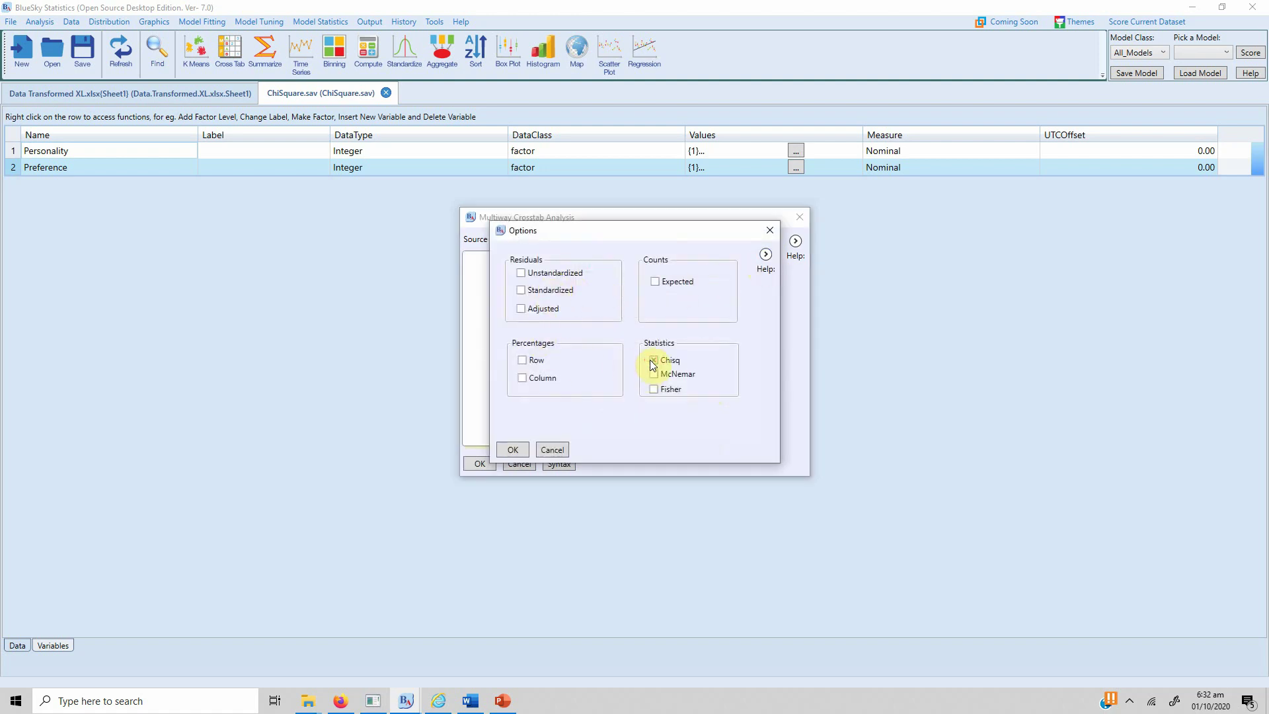
click(515, 450)
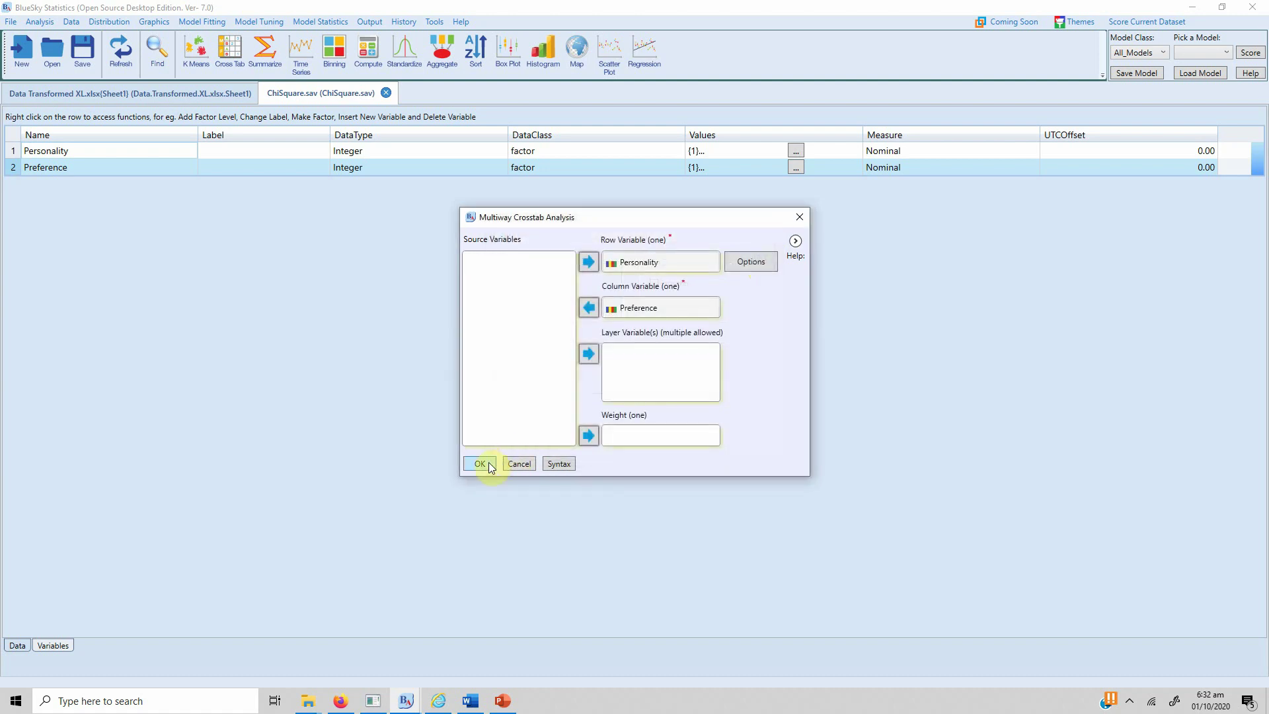
click(481, 463)
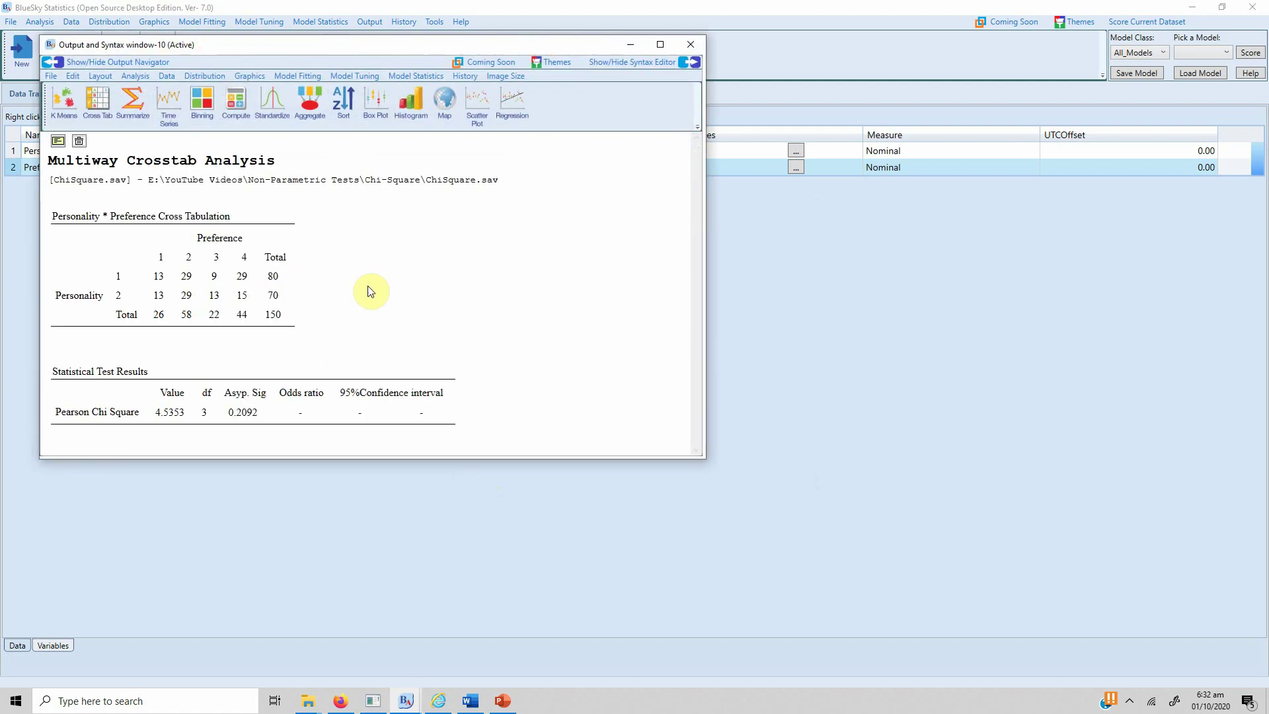
Review the maximized crosstab output, then go back to the Chi-Square Test of Association slide
click(672, 50)
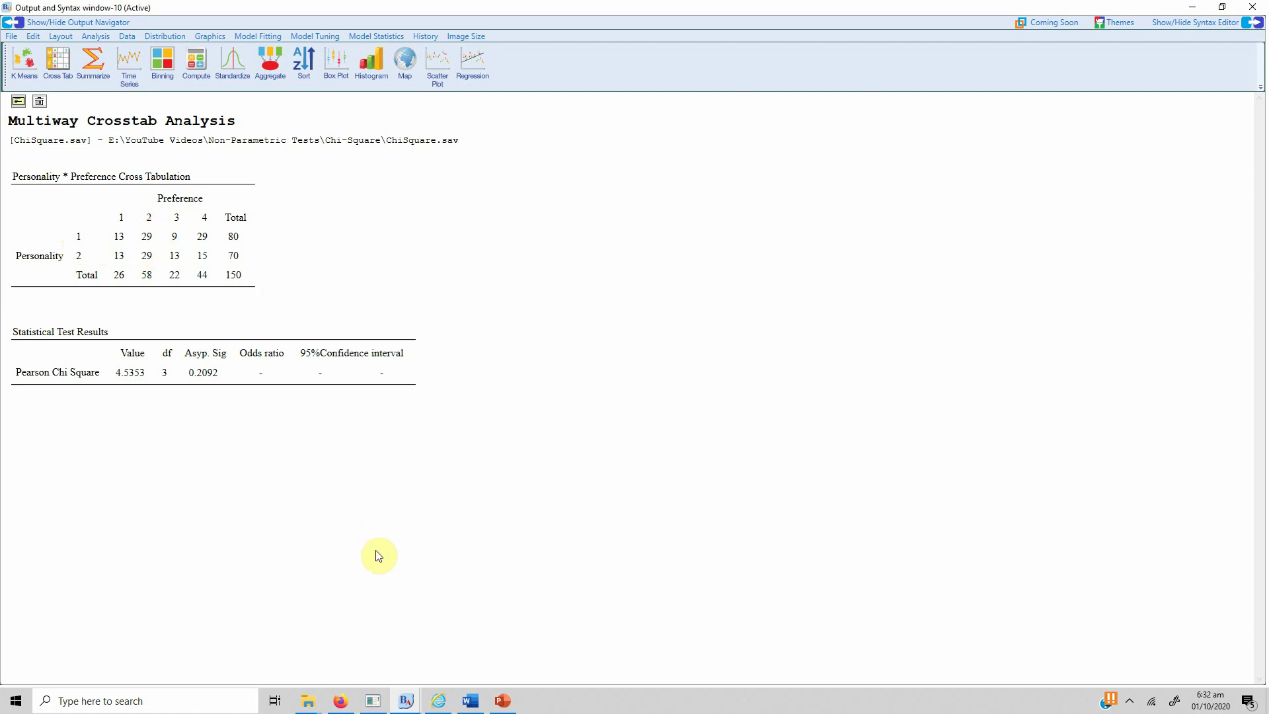
click(502, 701)
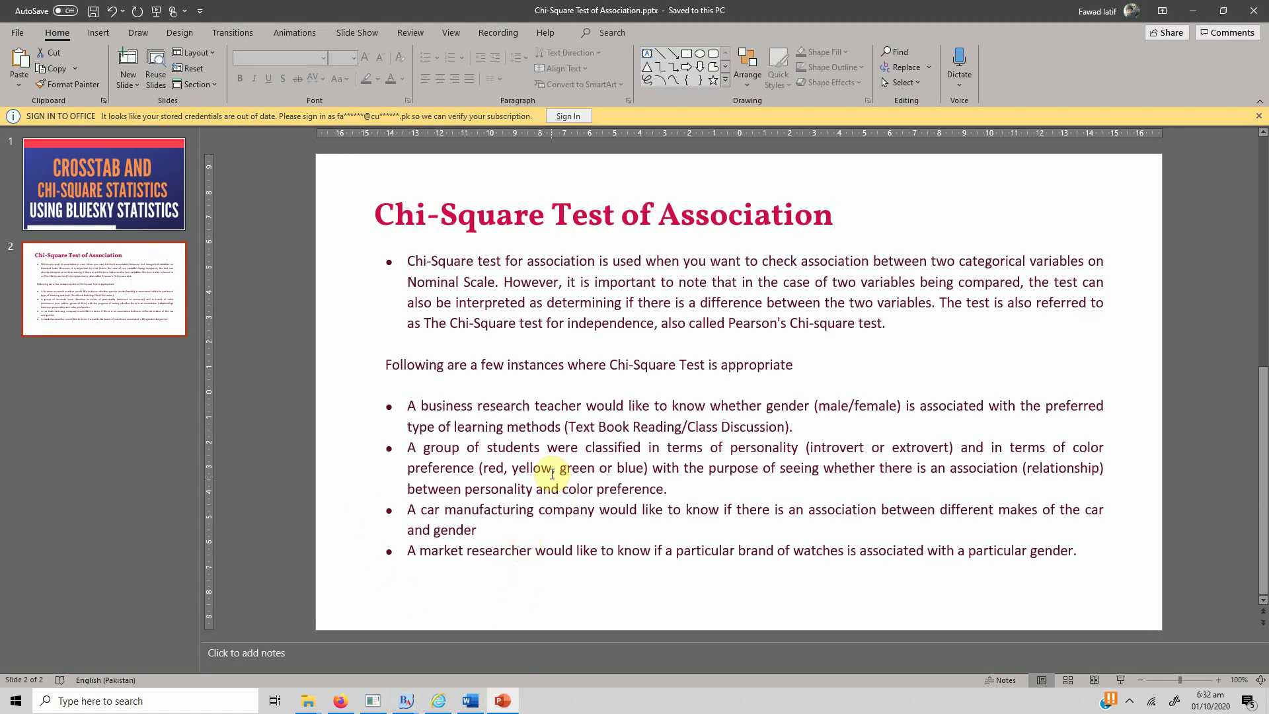
mouse_move(438, 704)
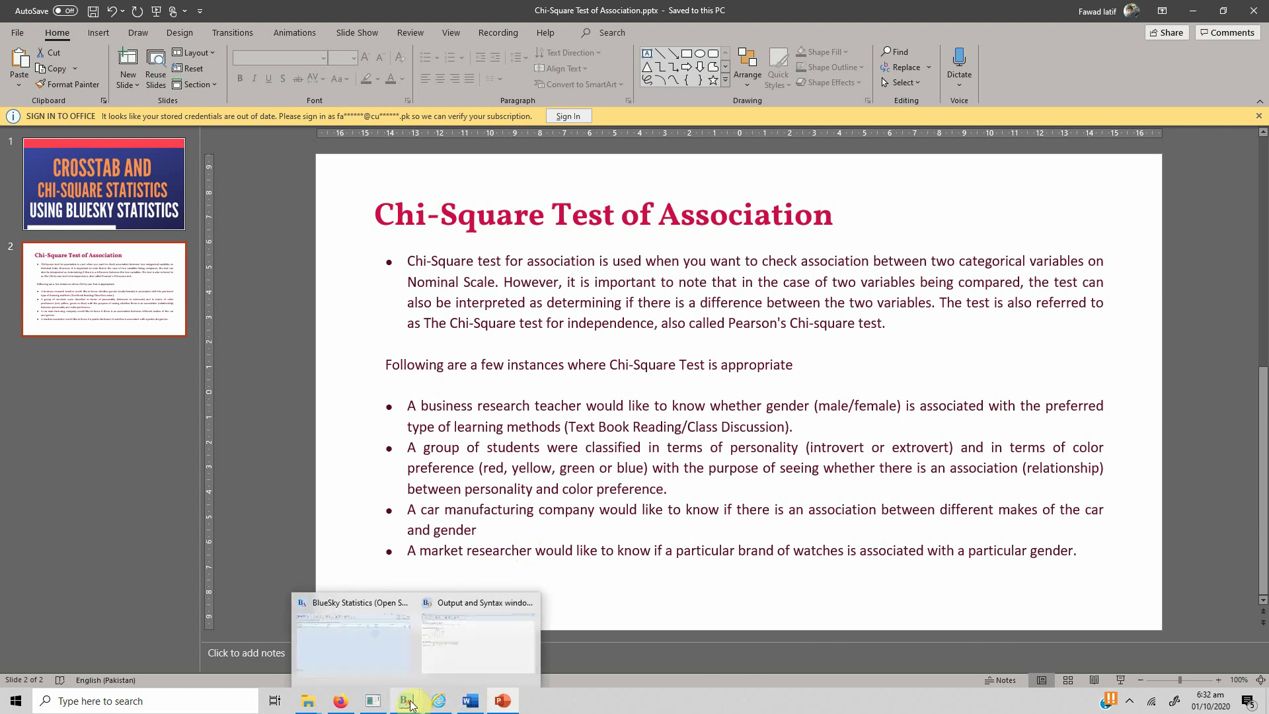
click(444, 651)
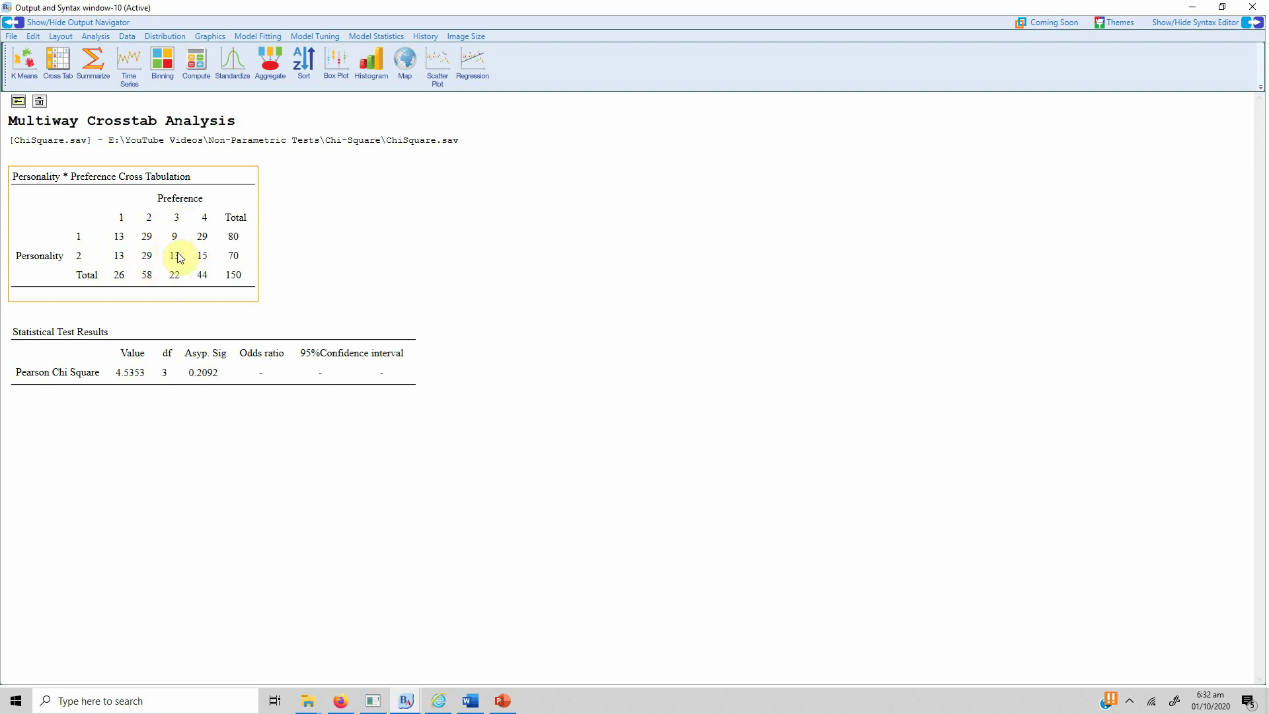
click(504, 701)
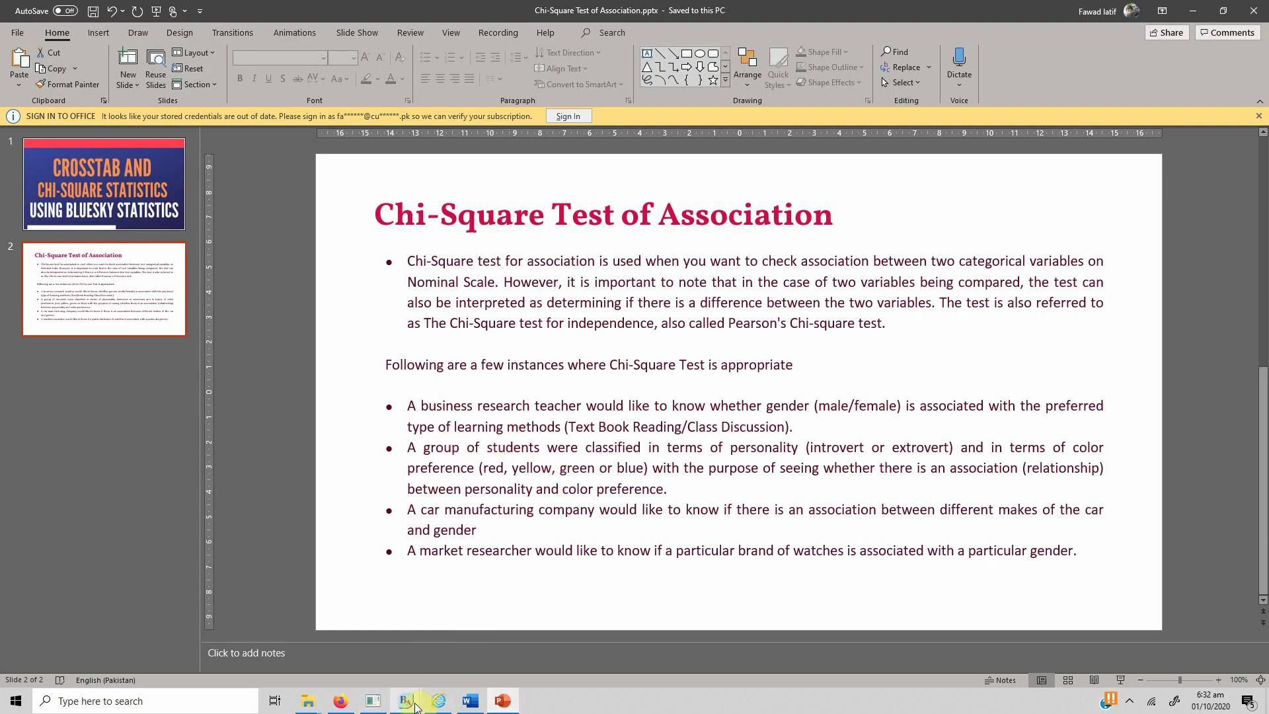
Bring forward the BlueSky output showing Pearson chi-square 4.5353, df 3, significance 0.2092
mouse_move(416, 705)
click(434, 657)
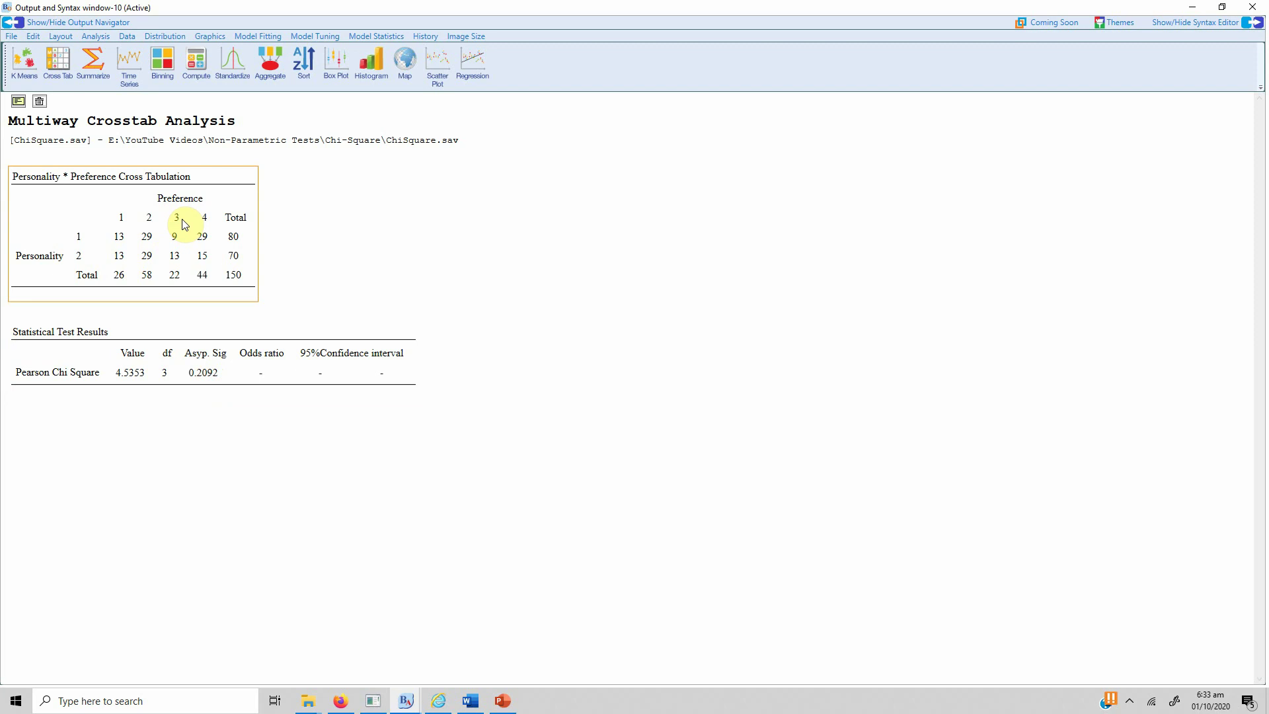
In Reporting Chi-Square.docx, place the caret after 'variables' in the results paragraph's opening sentence
click(472, 702)
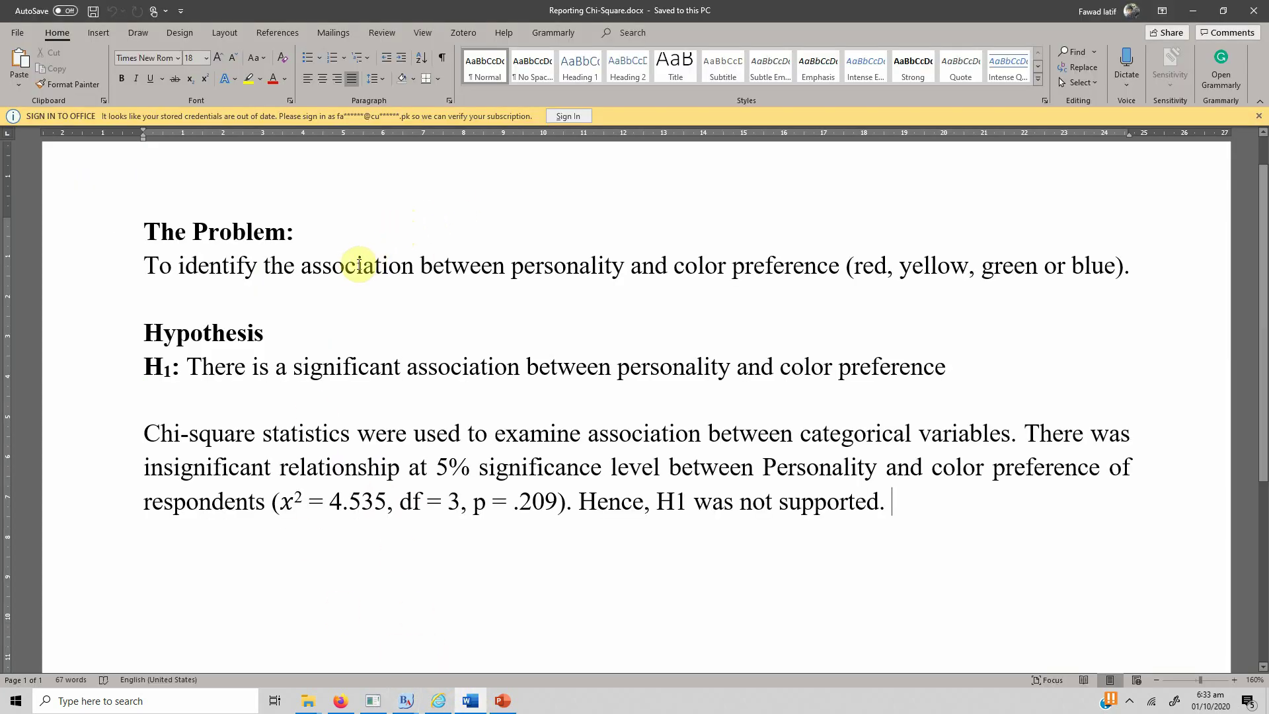
click(344, 267)
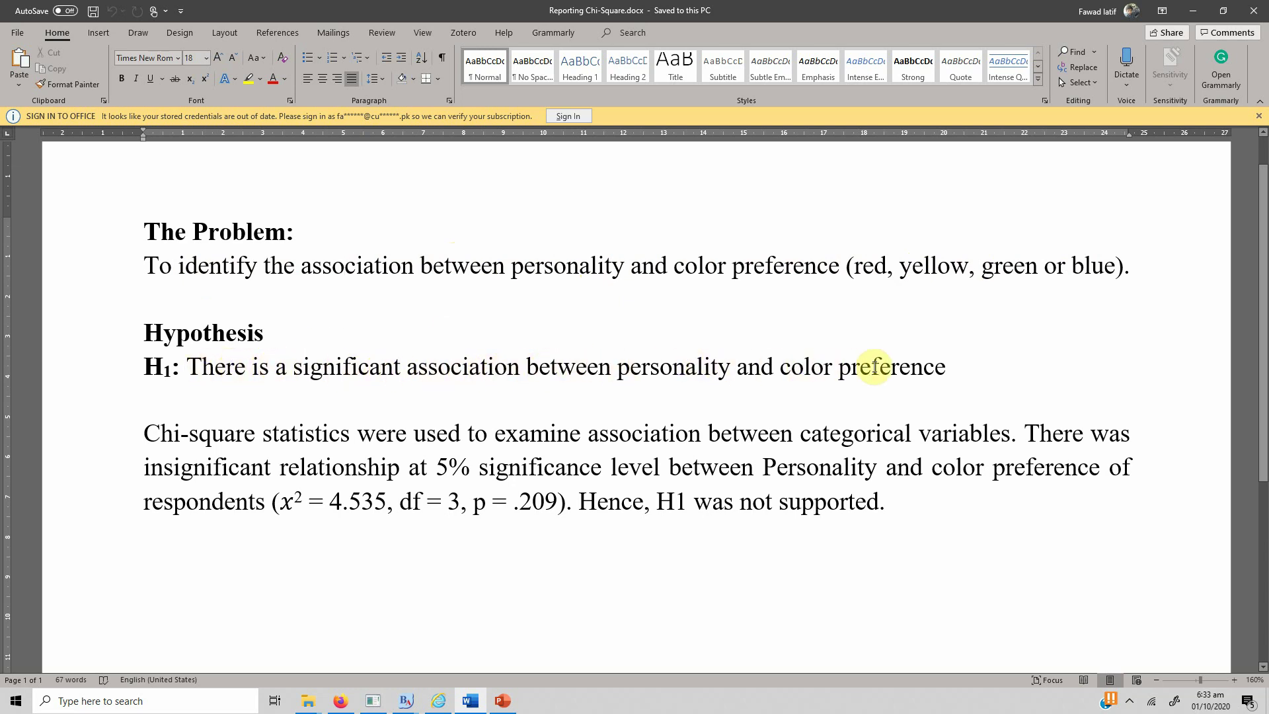
click(199, 433)
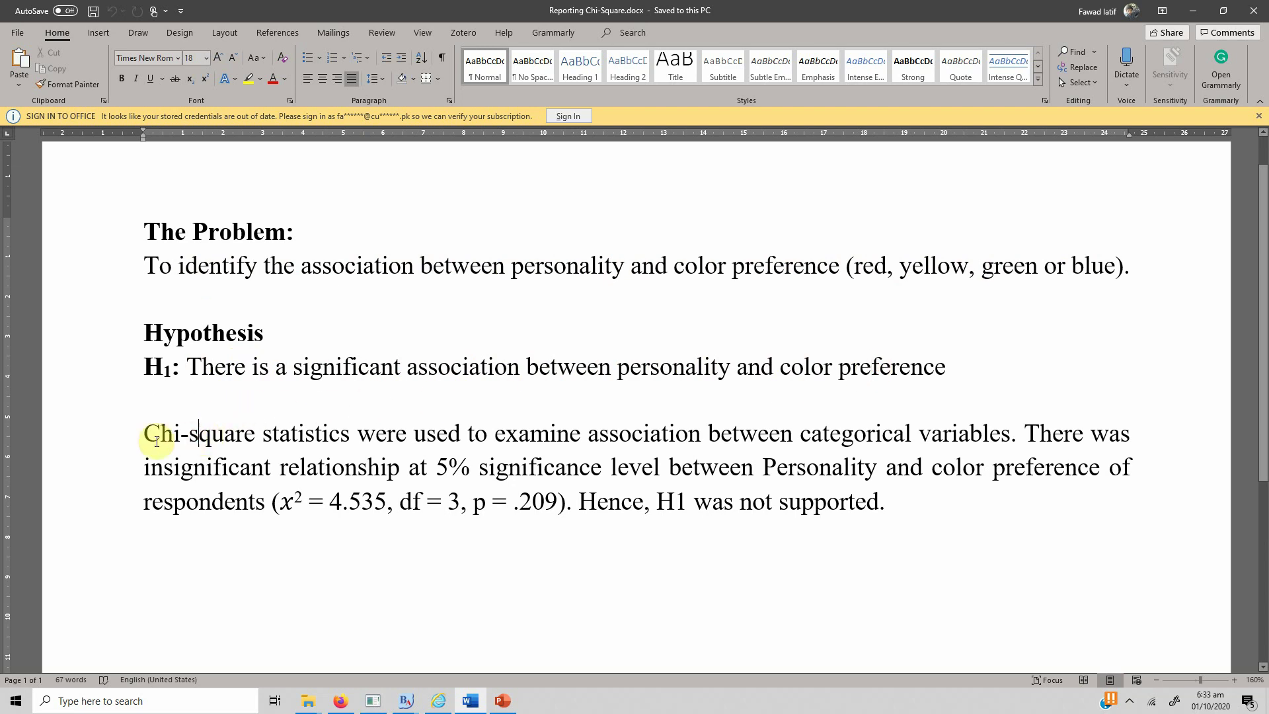
drag(146, 435, 985, 439)
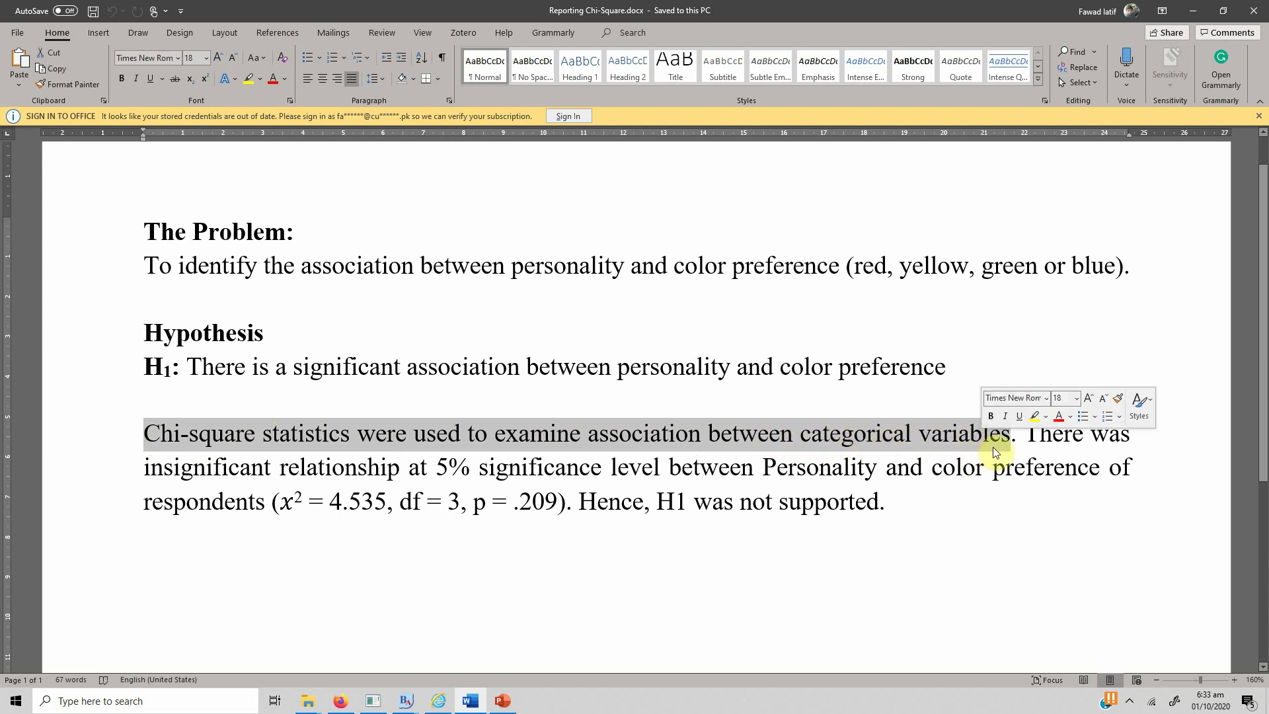
click(1010, 435)
Insert '(Personality and Color Preference)' after 'variables' and 'an' before 'insignificant'
text(())
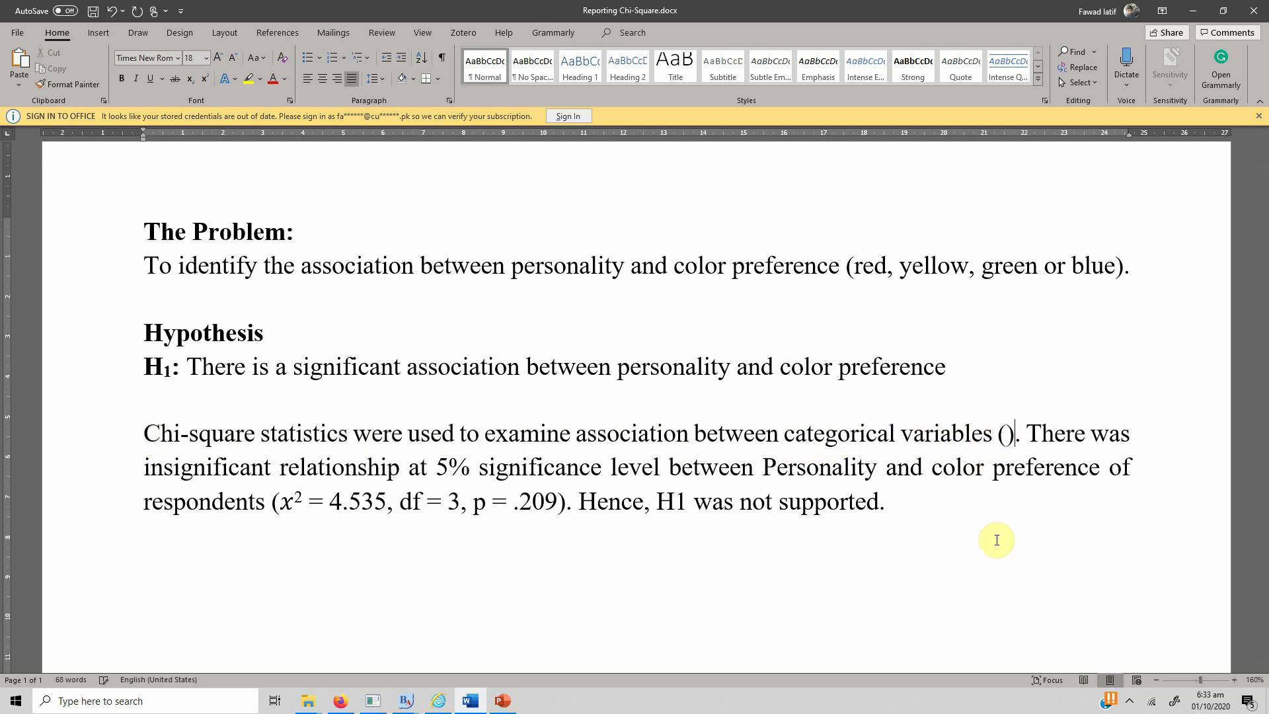
text(PErsonality and)
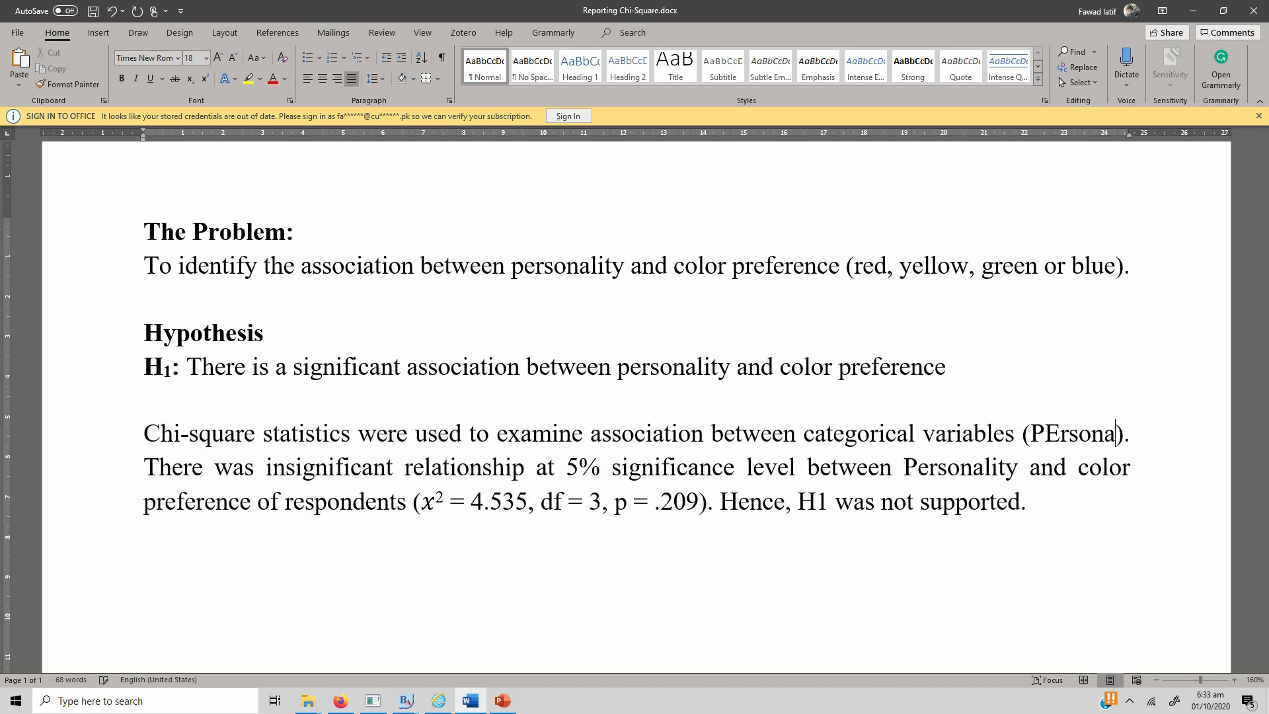
text( Color Per)
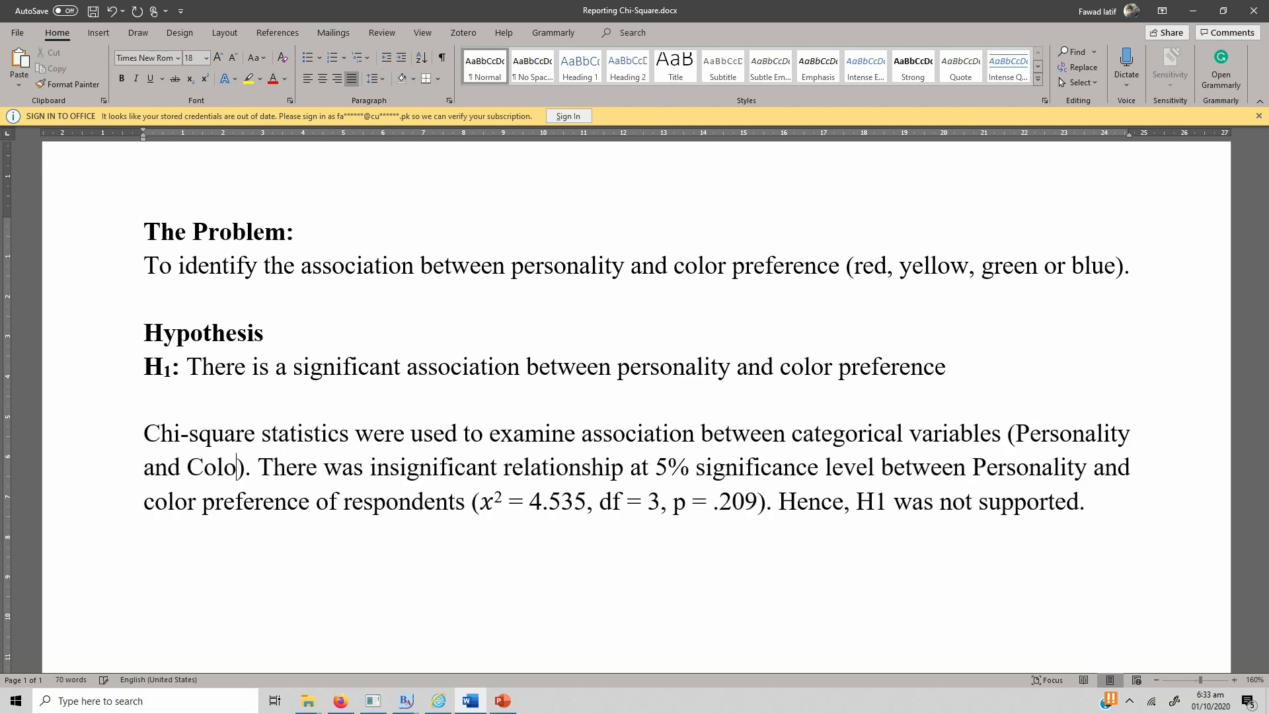
key(BackSpace)
key(BackSpace)
text(reference)
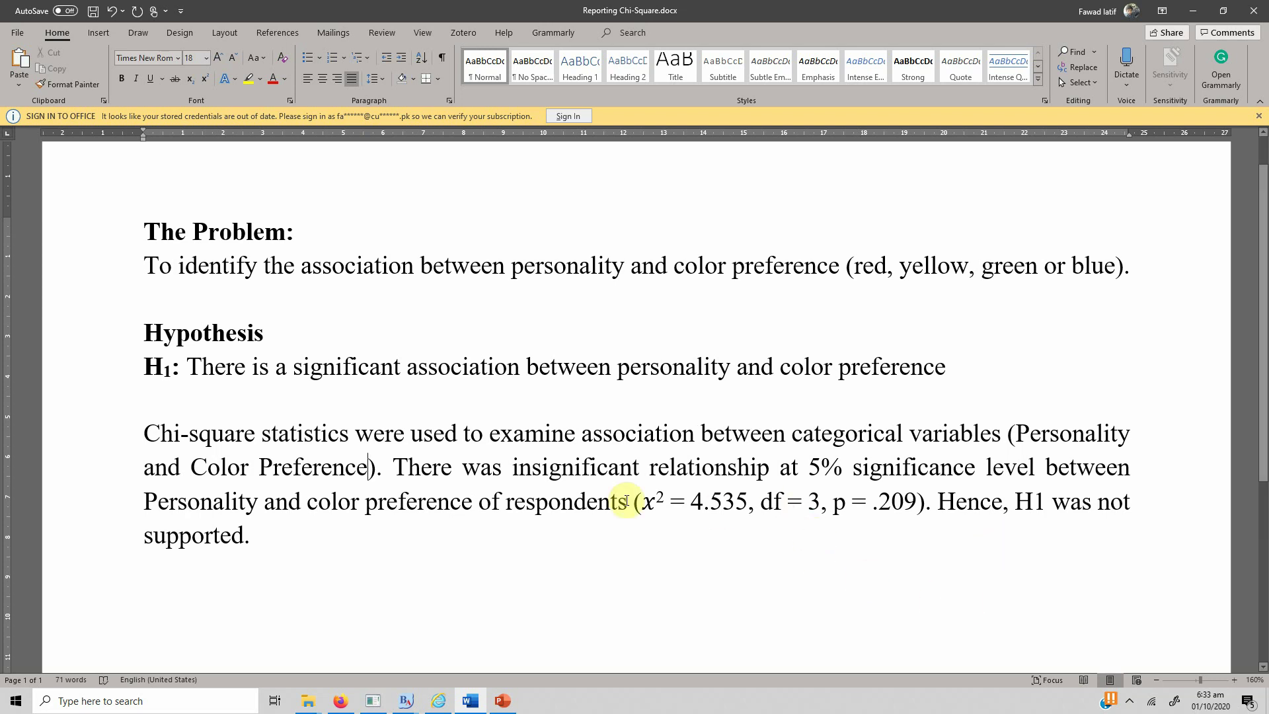
click(511, 469)
text(an)
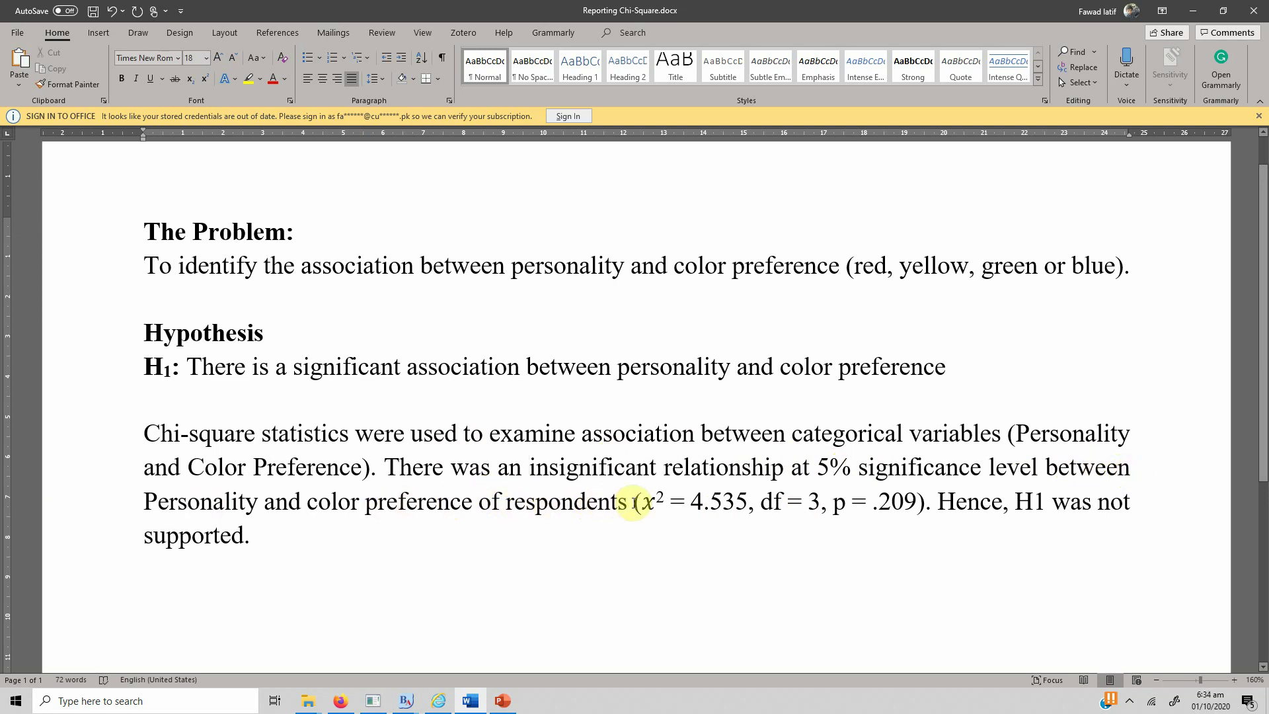
Check the reported x² = 4.535, df = 3, p = .209 against the BlueSky crosstab output
click(667, 504)
drag(703, 502, 913, 505)
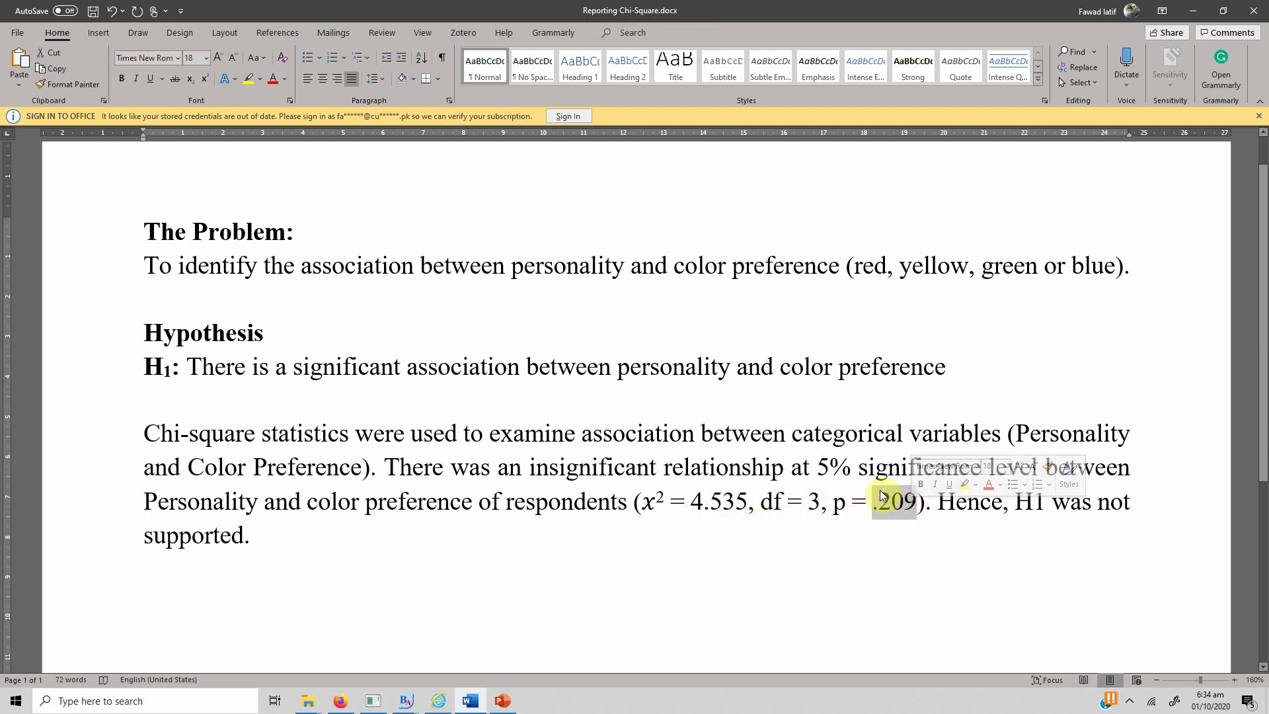
click(1080, 507)
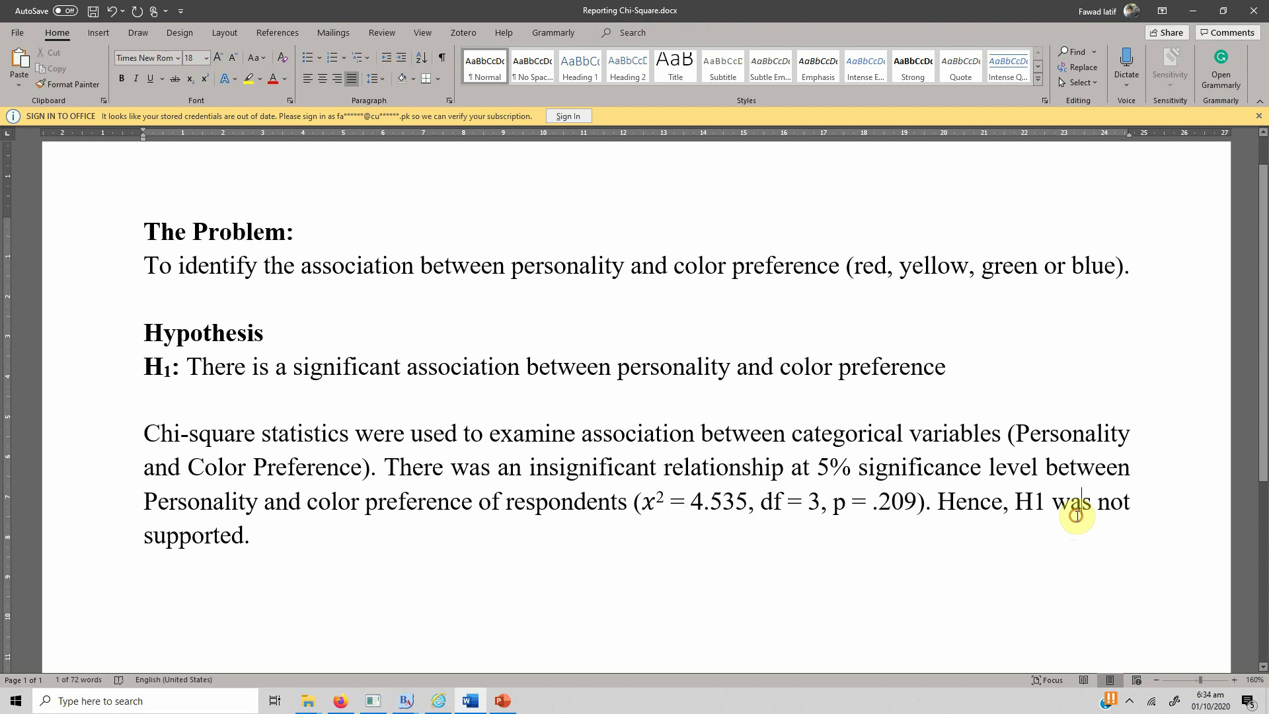
click(261, 532)
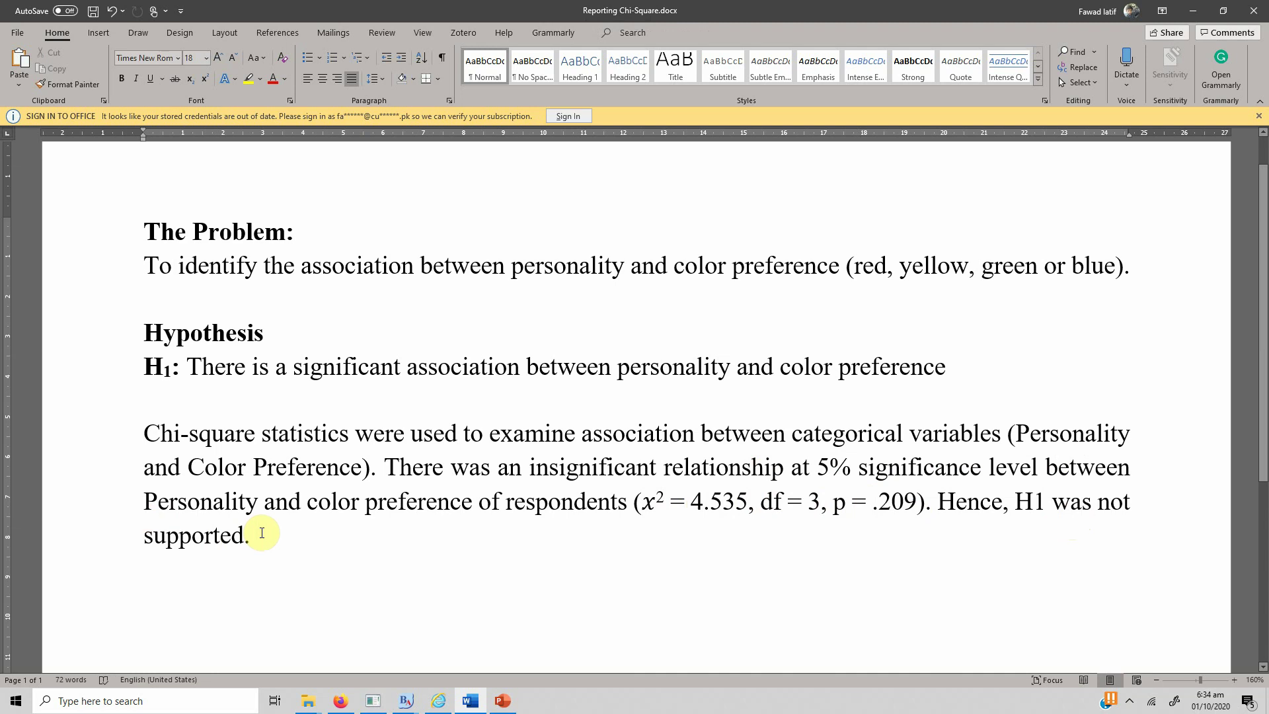
click(406, 701)
click(430, 645)
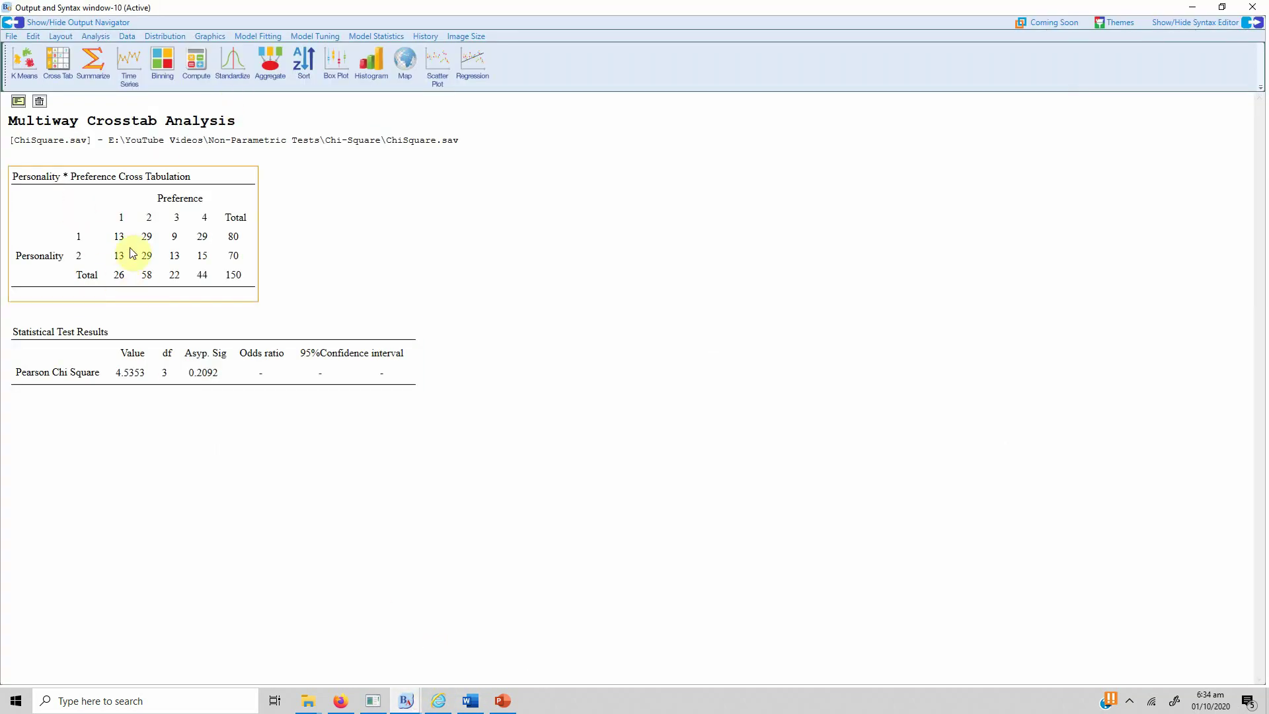
click(115, 218)
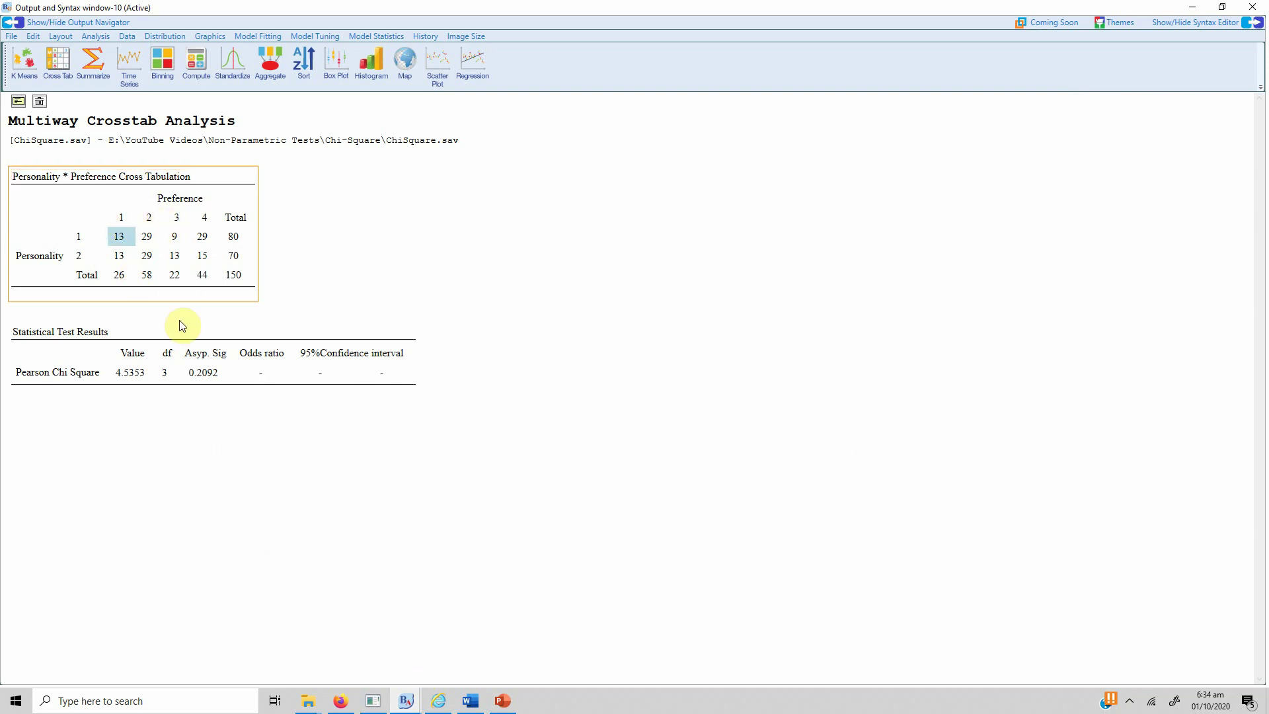